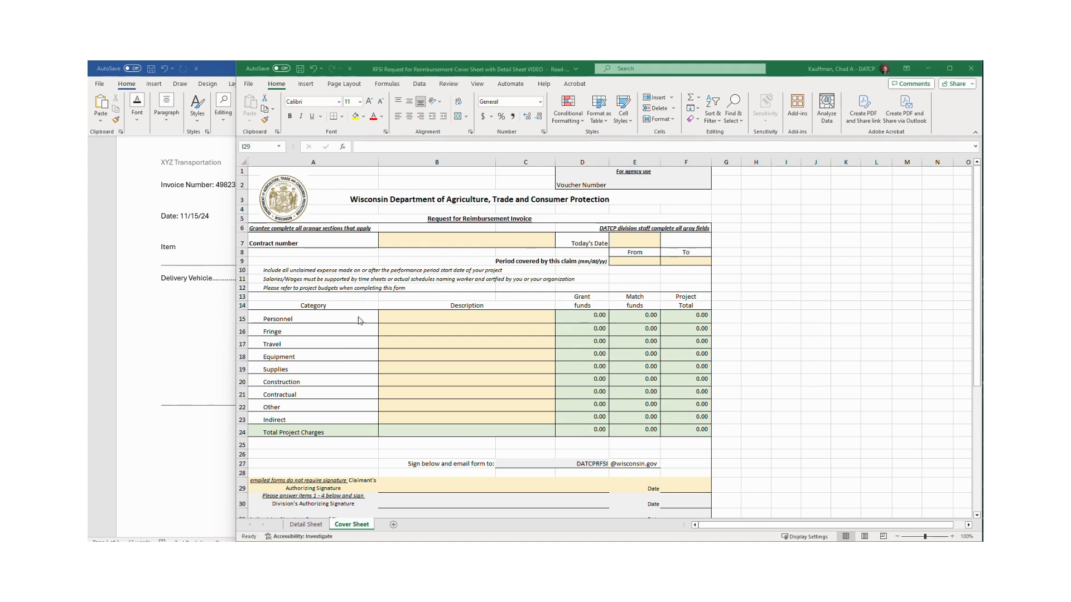
Examine the cover sheet's header, claim period and category sections, and the columns of the Detail Sheet
scroll(561, 474, "down", 3)
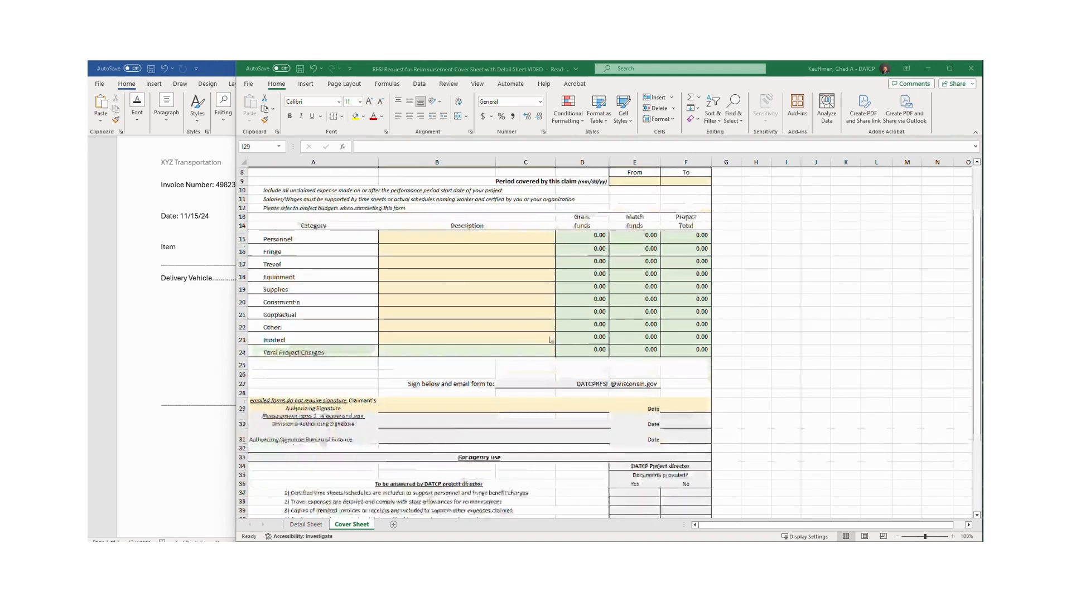
left_click(306, 525)
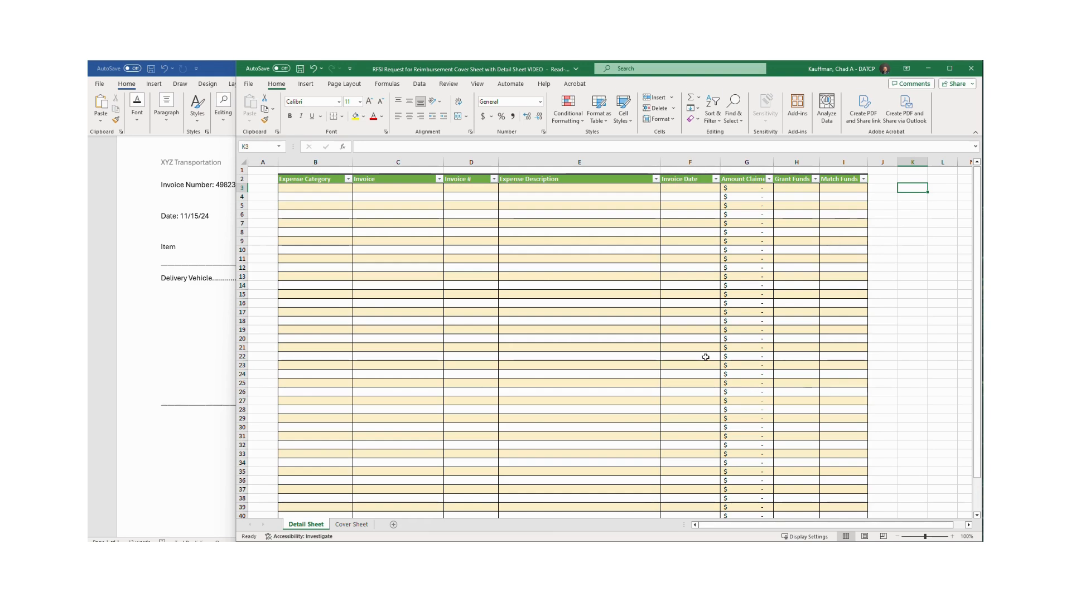
left_click(350, 524)
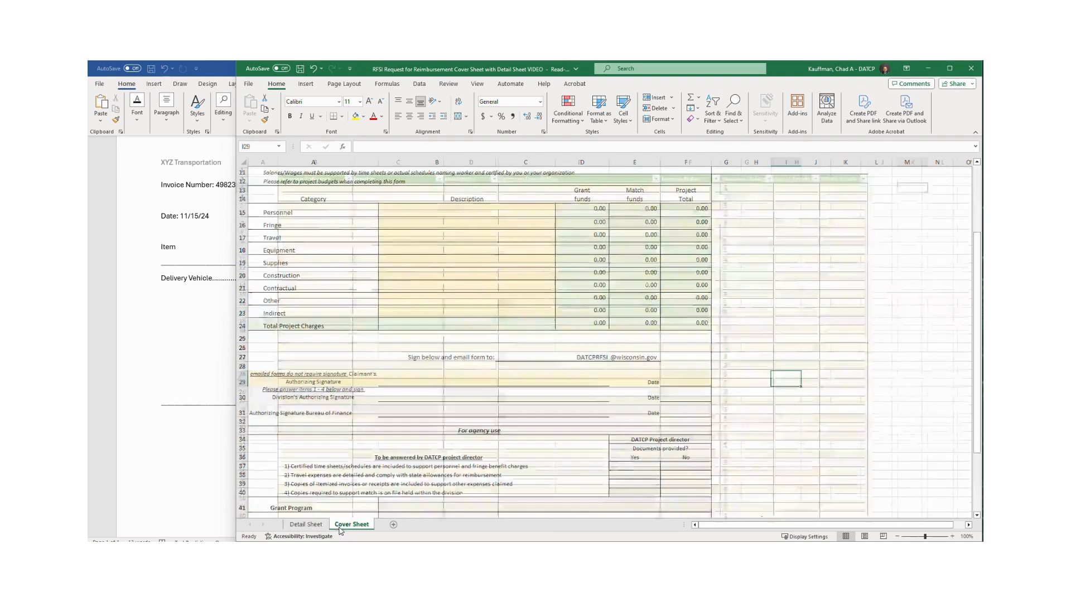
scroll(385, 379, "up", 2)
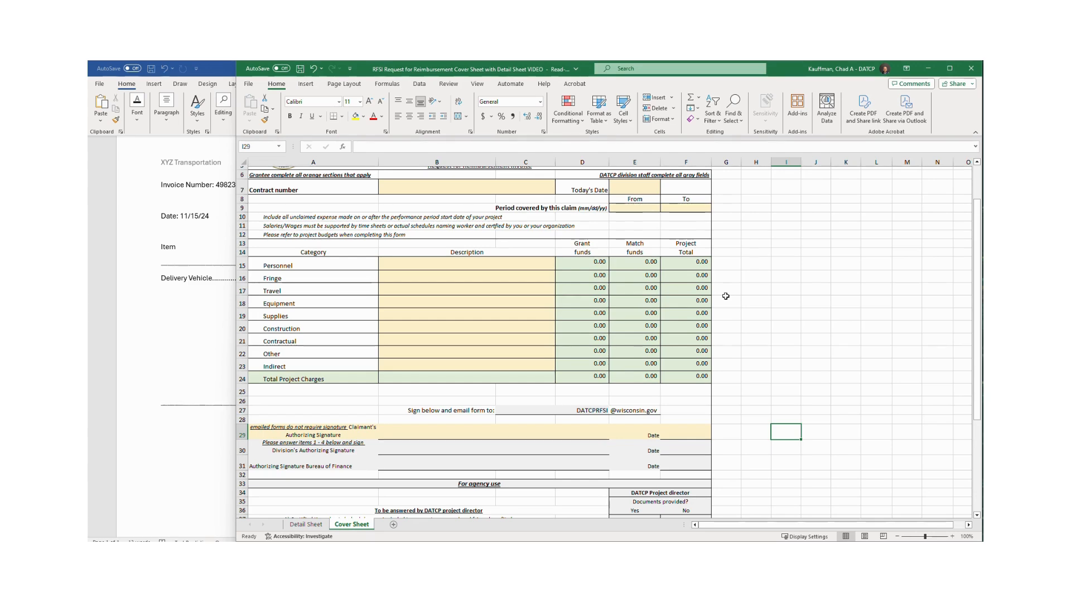
scroll(719, 298, "up", 1)
scroll(719, 298, "up", 1)
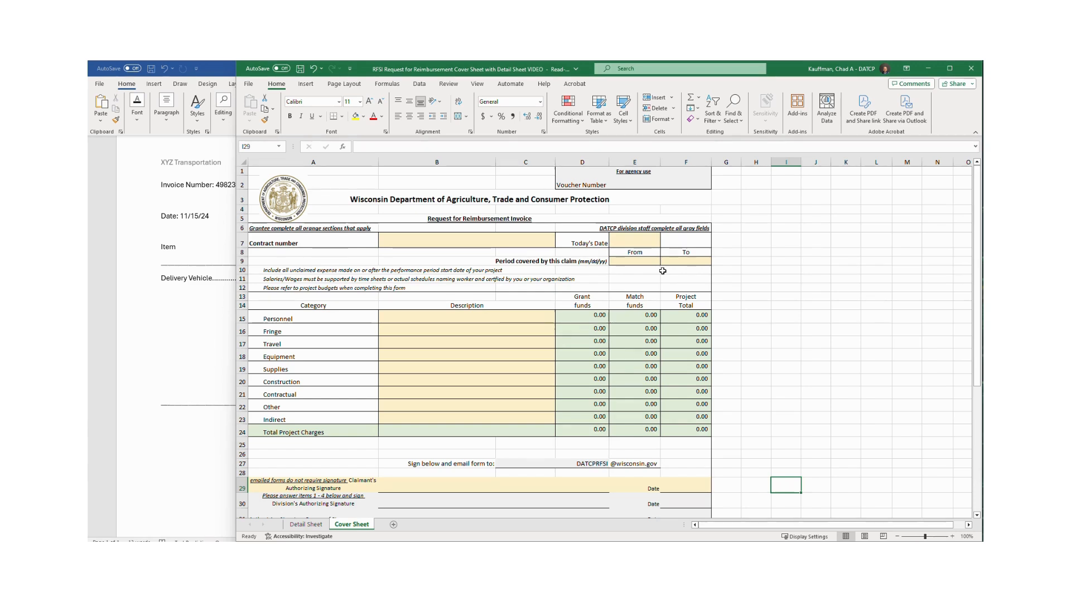
scroll(663, 271, "down", 1)
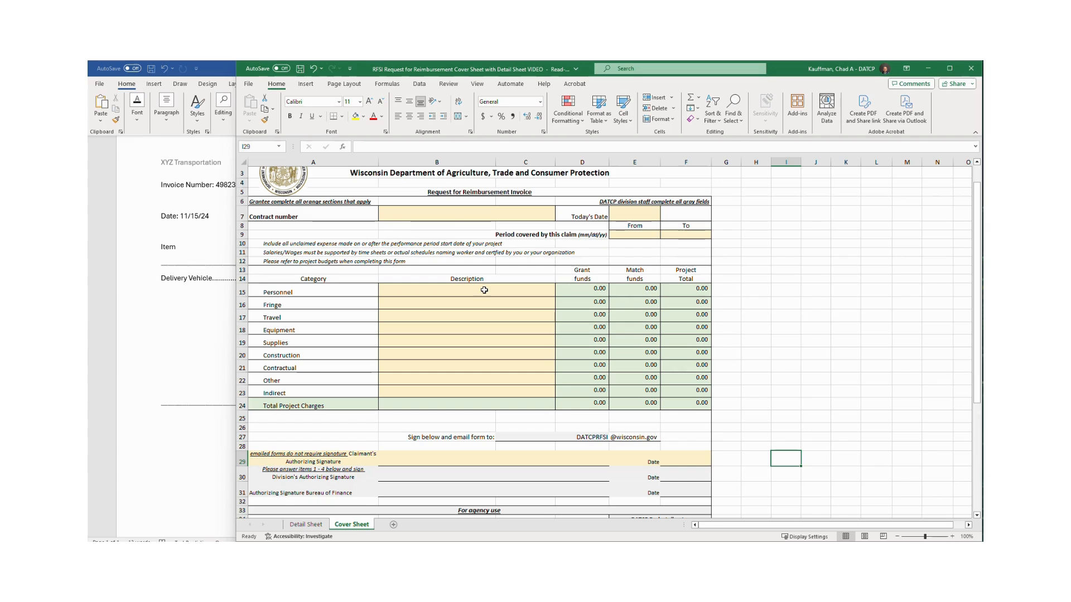
Inspect the Description cells for Personnel and Fringe and the claimant's authorizing signature row on the Cover Sheet
left_click(484, 290)
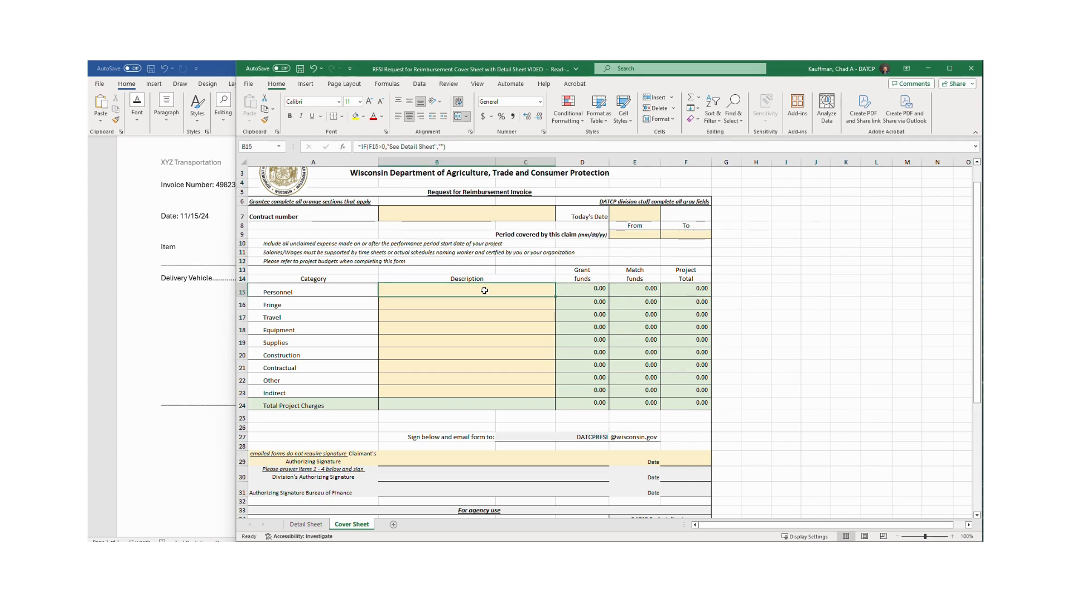
left_click(484, 303)
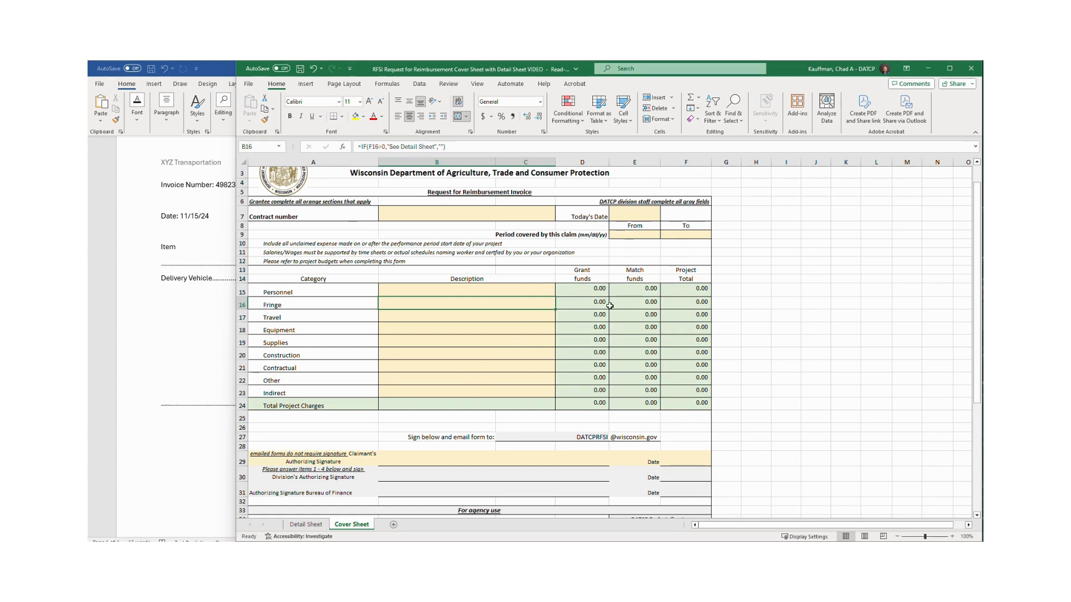
left_click(734, 280)
scroll(535, 466, "down", 1)
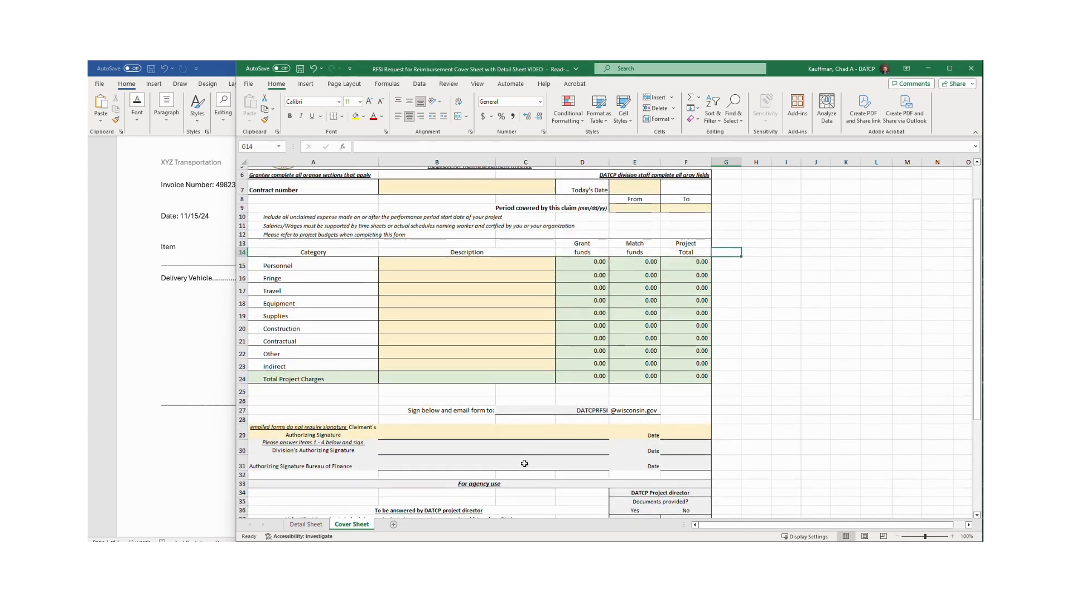
scroll(525, 463, "down", 2)
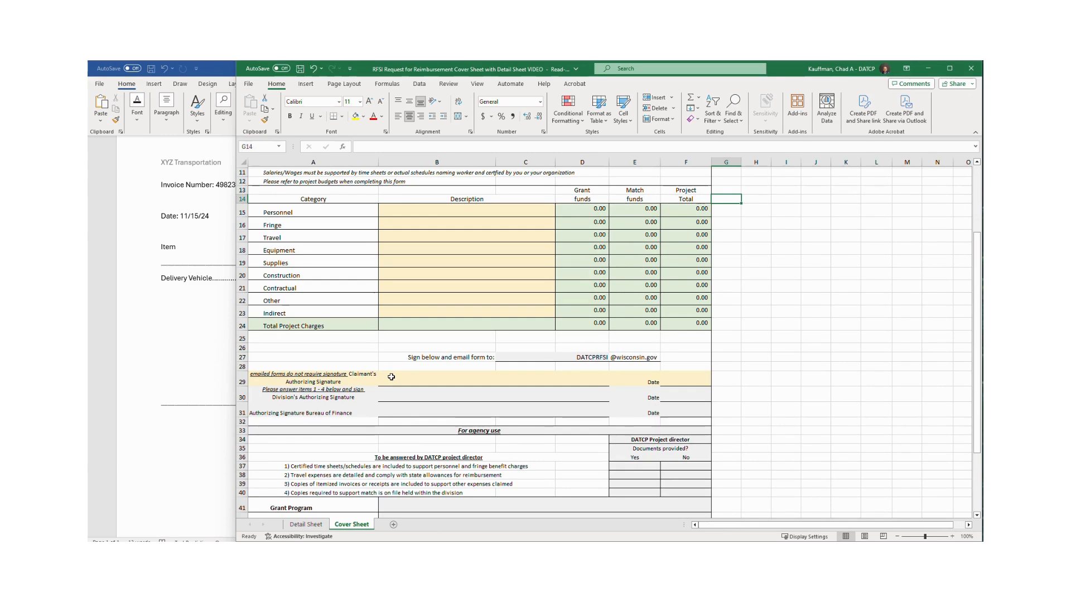
left_click(316, 383)
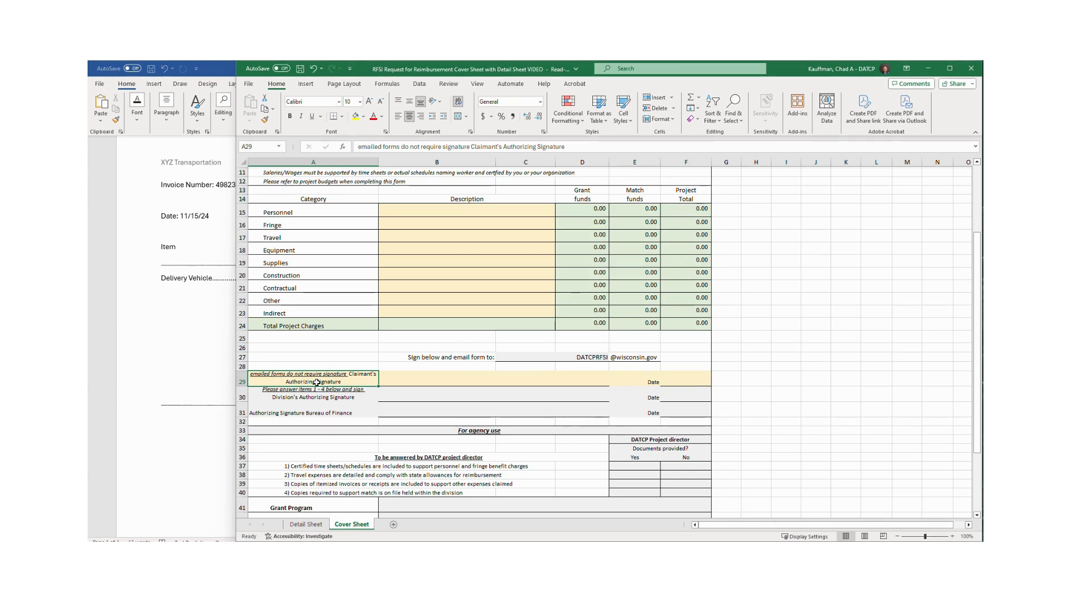
left_click(748, 404)
scroll(750, 404, "up", 4)
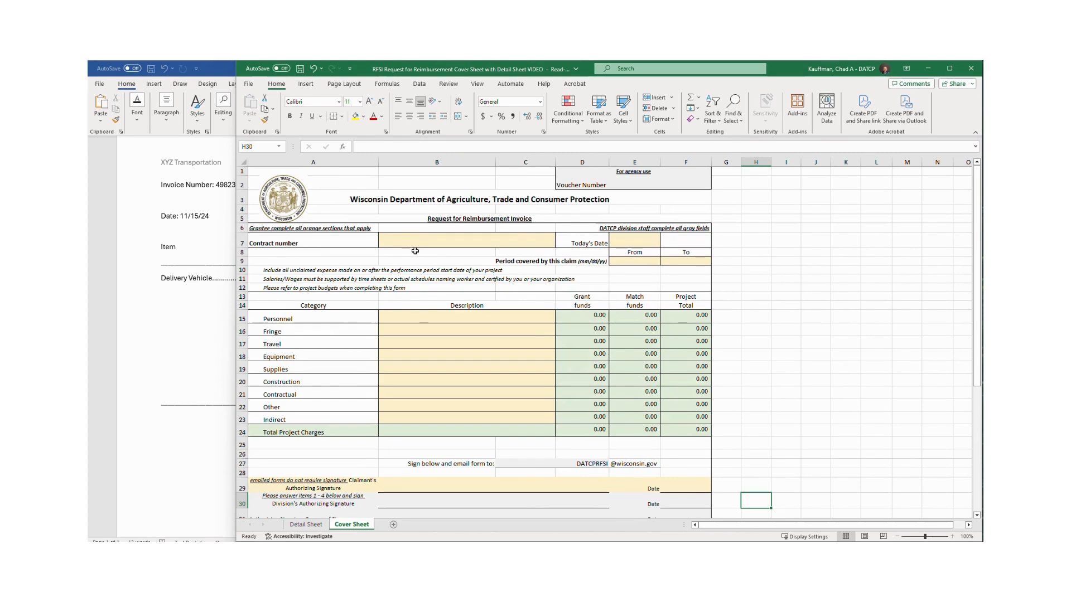
Review the agency signature rows, the agency-use section and the Reimbursement Total cell's formula on the Cover Sheet
scroll(443, 334, "down", 4)
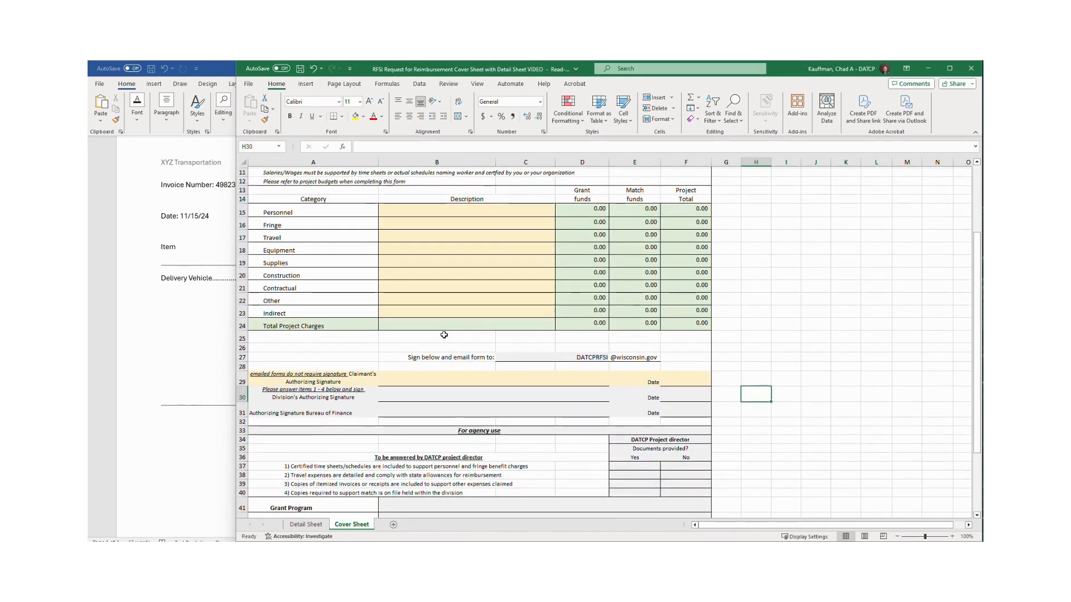
scroll(443, 335, "down", 3)
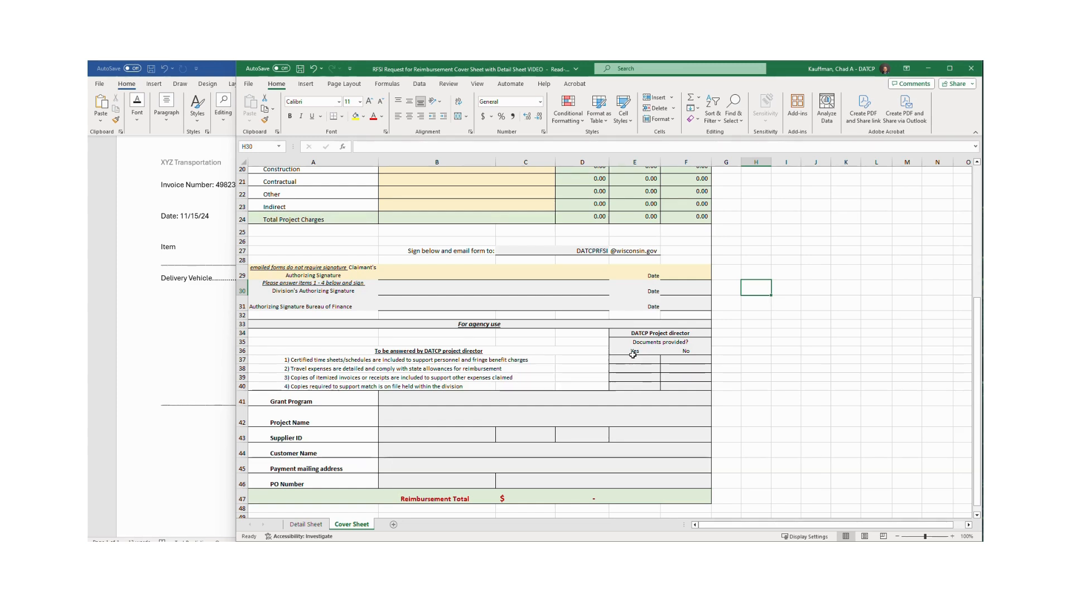
left_click(450, 290)
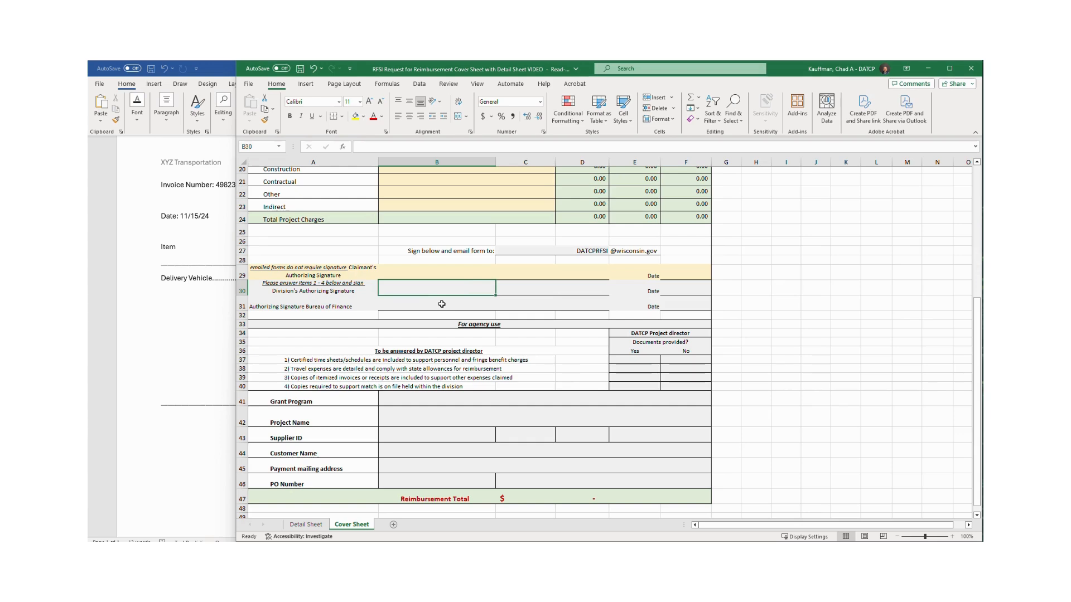
left_click(442, 304)
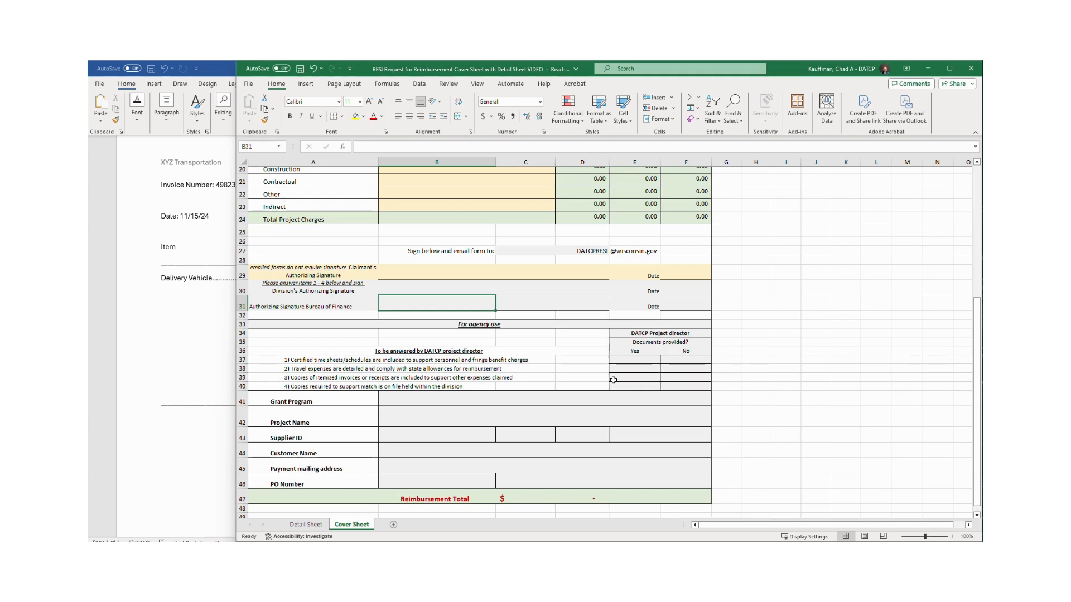
scroll(614, 379, "down", 2)
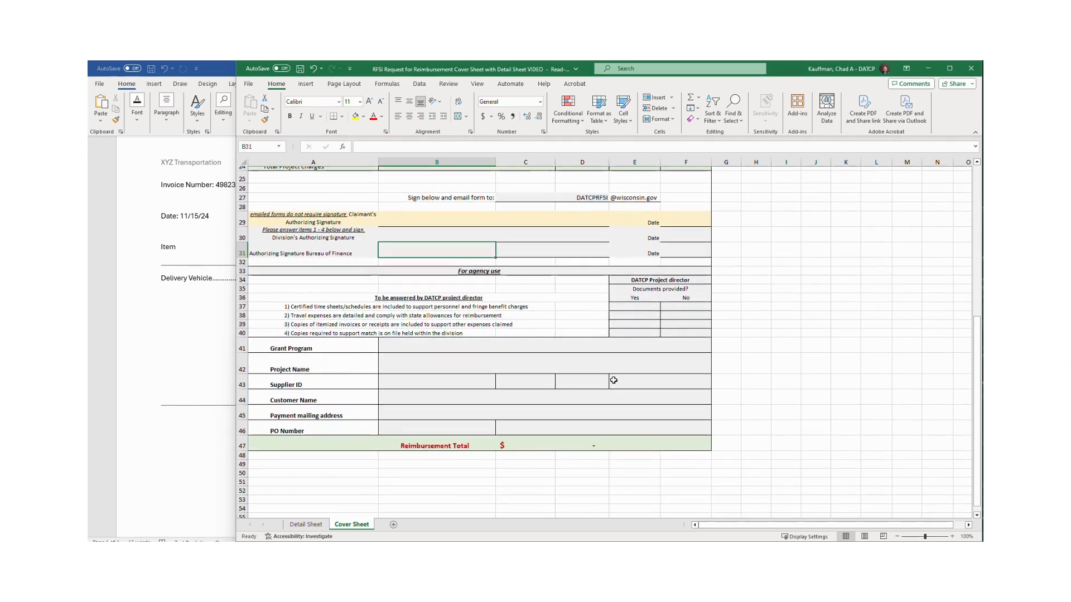
left_click(554, 446)
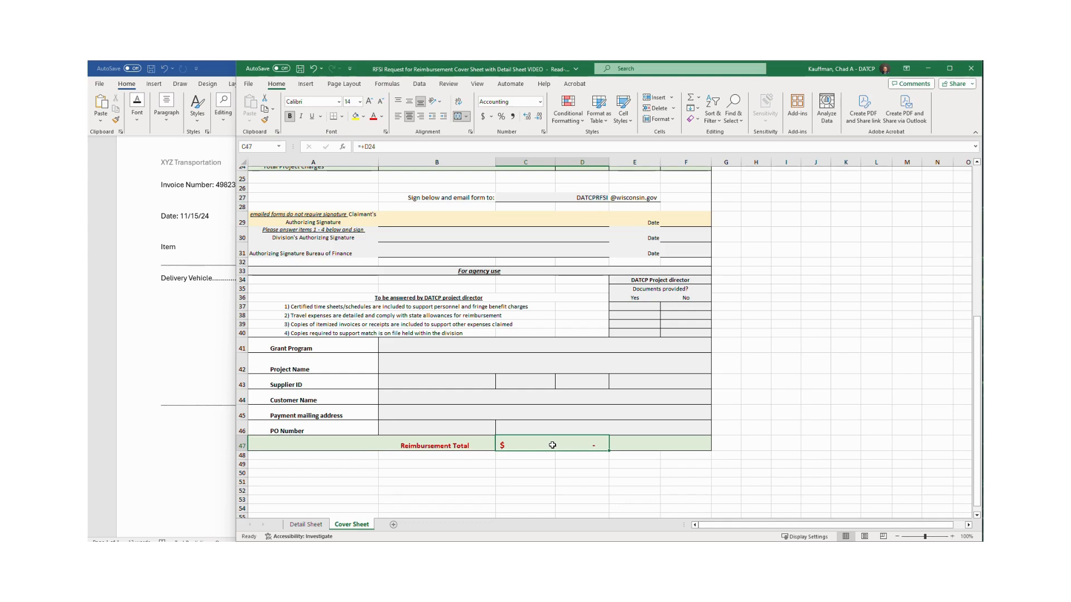
scroll(564, 444, "up", 6)
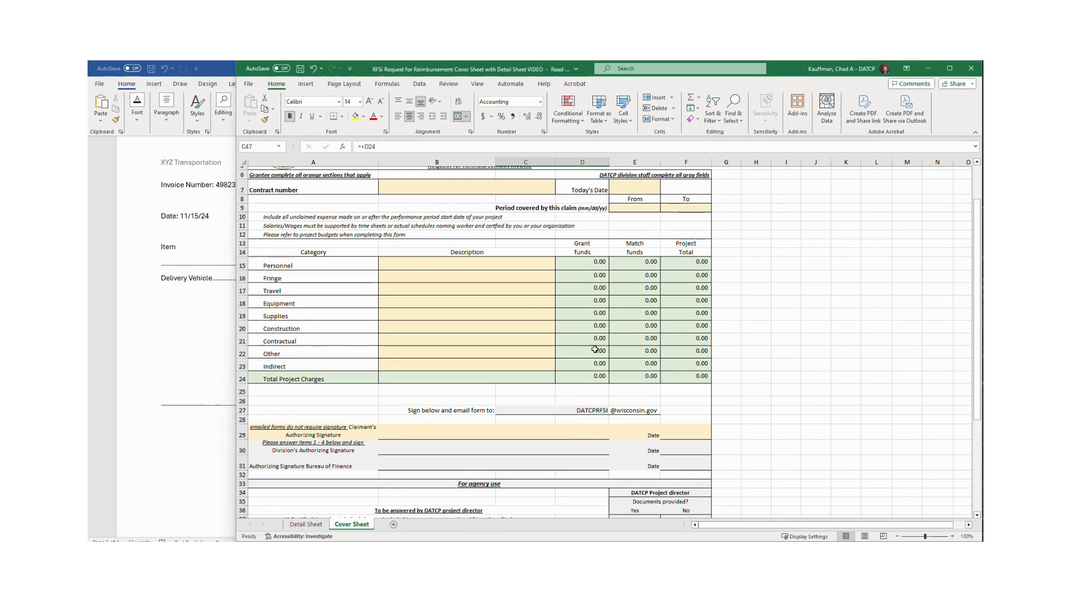
scroll(798, 412, "up", 1)
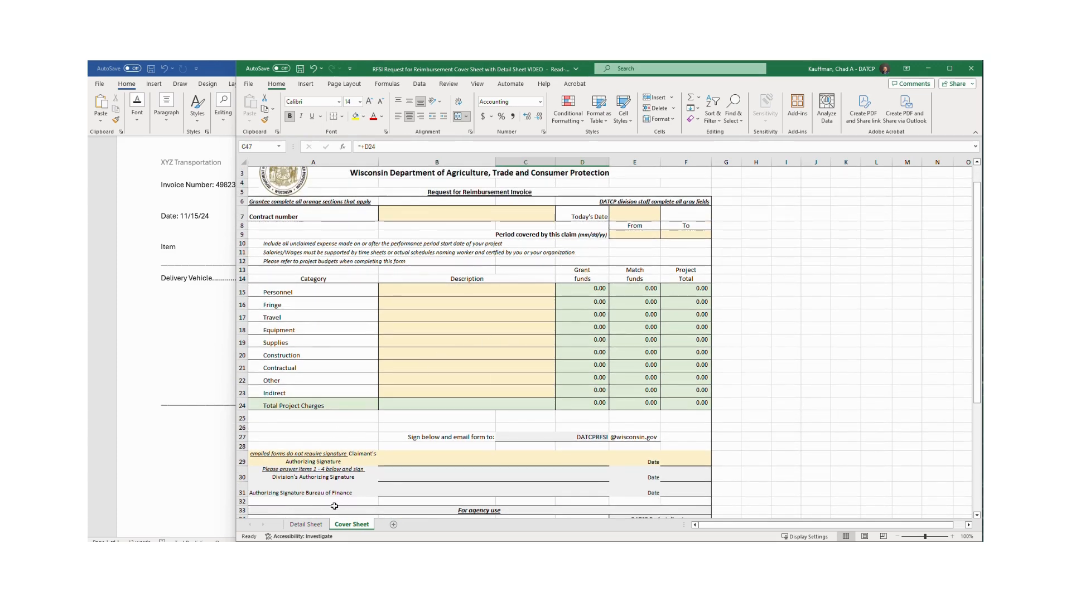
Enter the contract number on the Cover Sheet and set Today's Date to 11/26/24
left_click(306, 524)
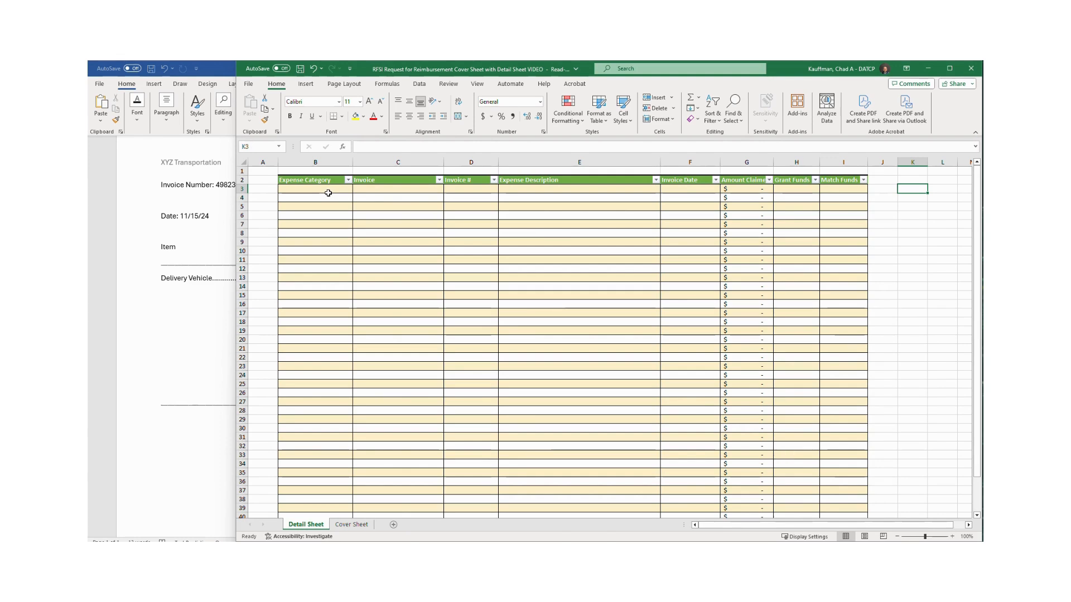
left_click(349, 524)
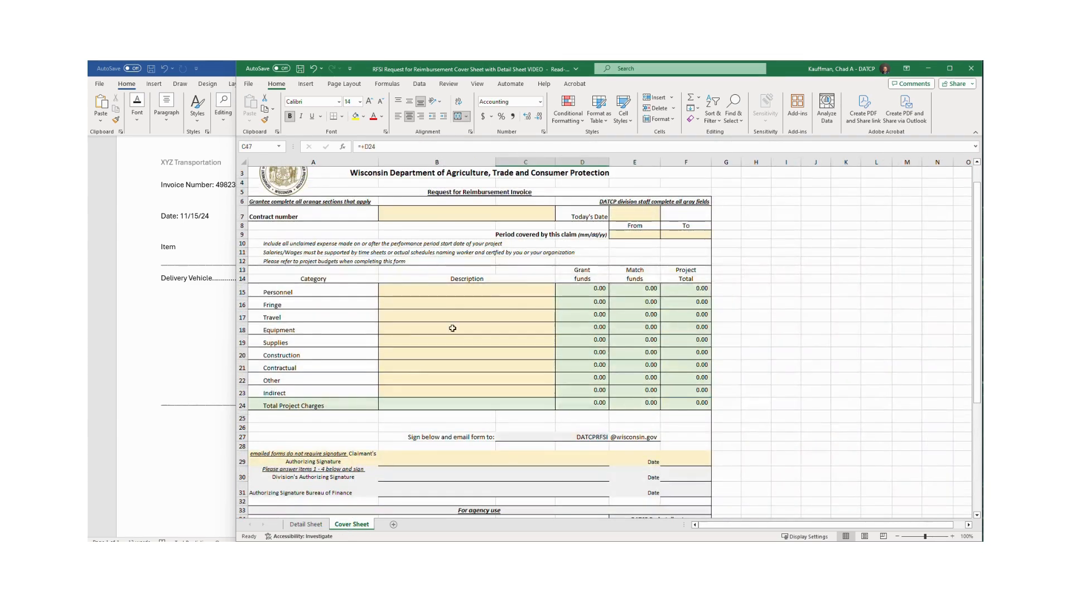
scroll(452, 312, "up", 1)
left_click(467, 241)
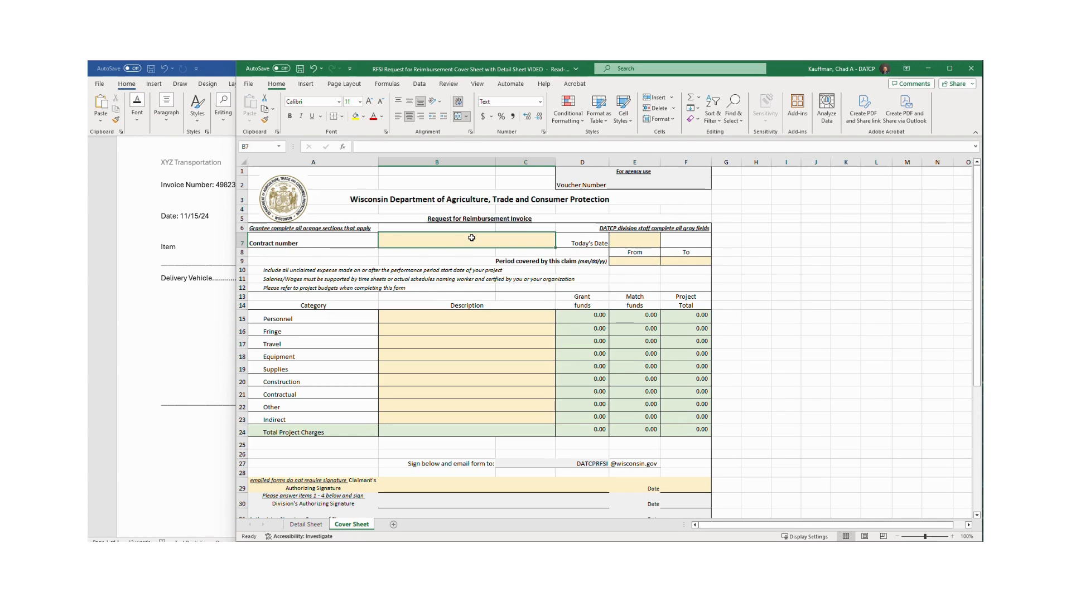
type("RFSI WI100")
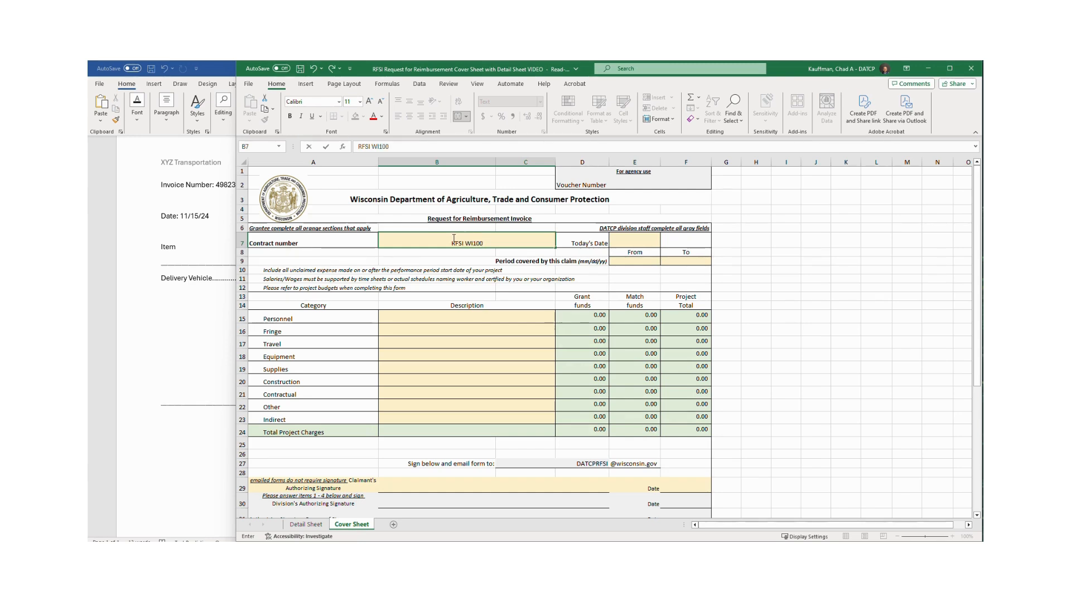
left_click(615, 234)
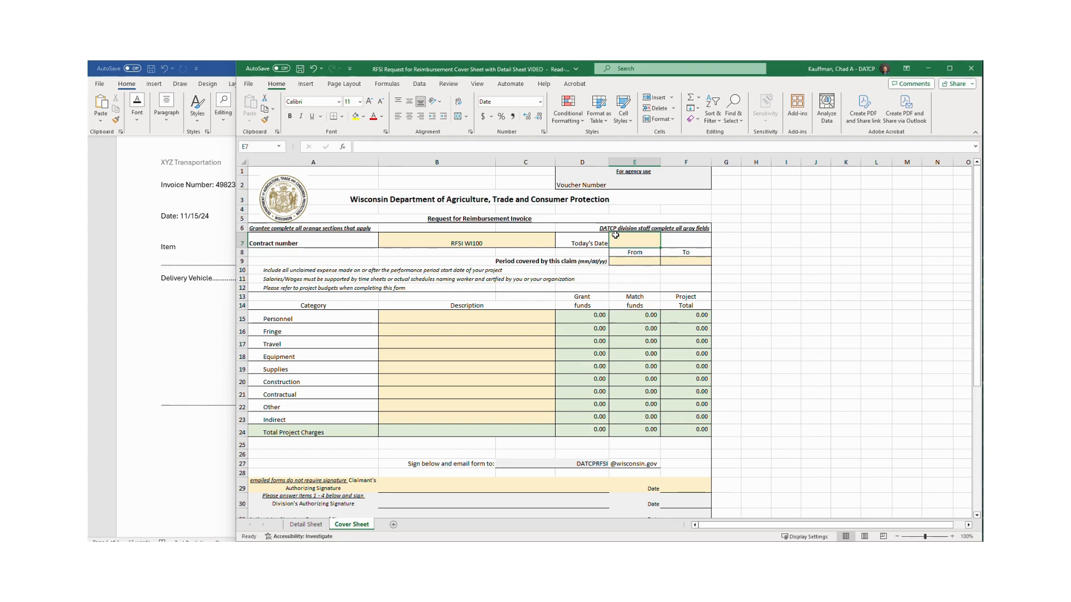
type("11/")
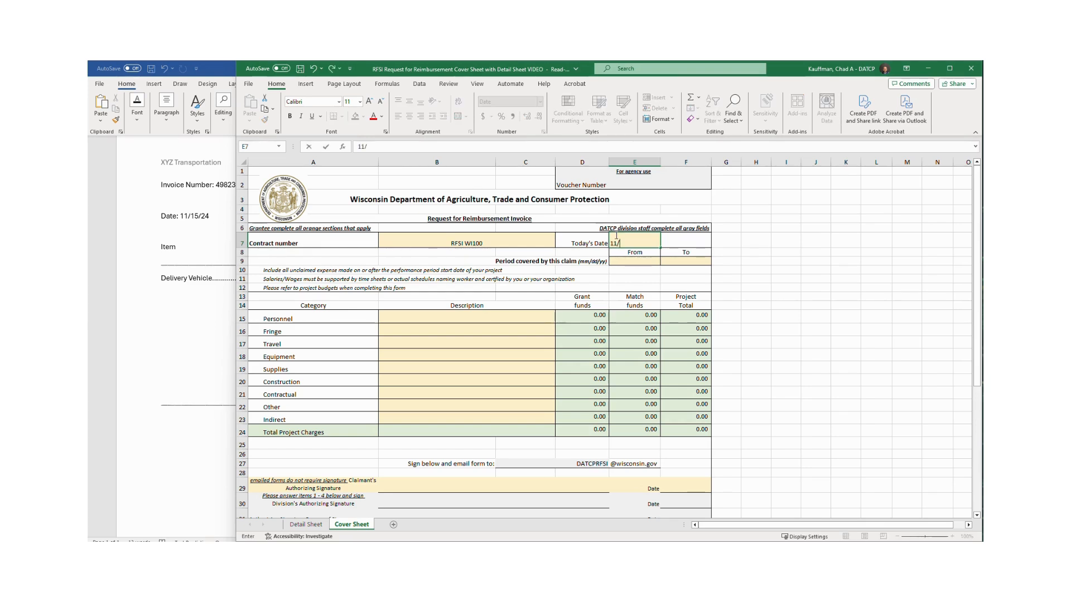
type("26/24")
Switch to the XYZ Transportation invoice in Word and check its date and delivery vehicle cost
left_click(637, 260)
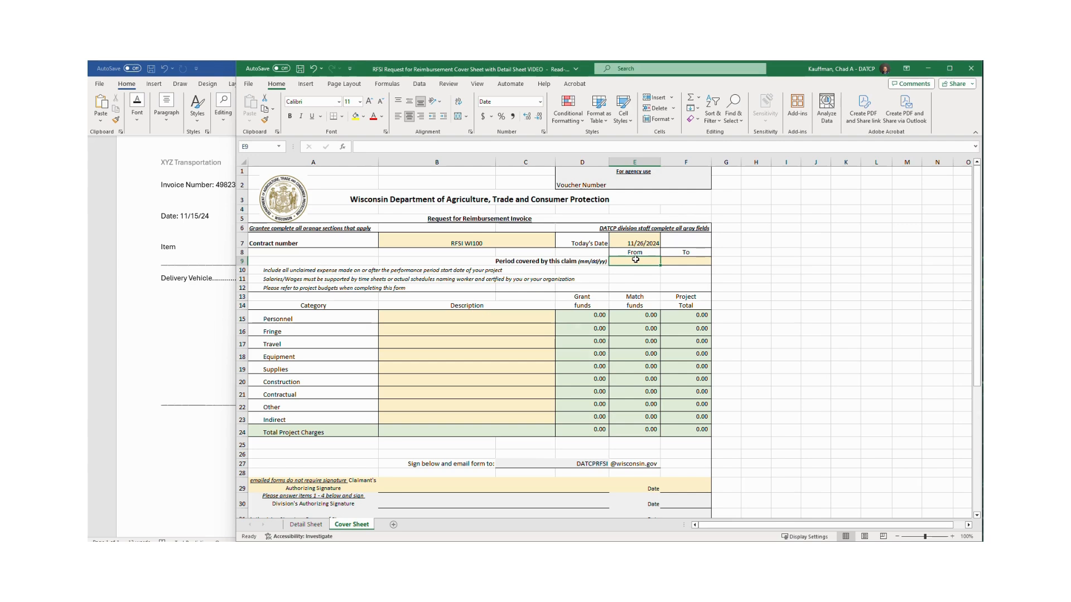
left_click(198, 289)
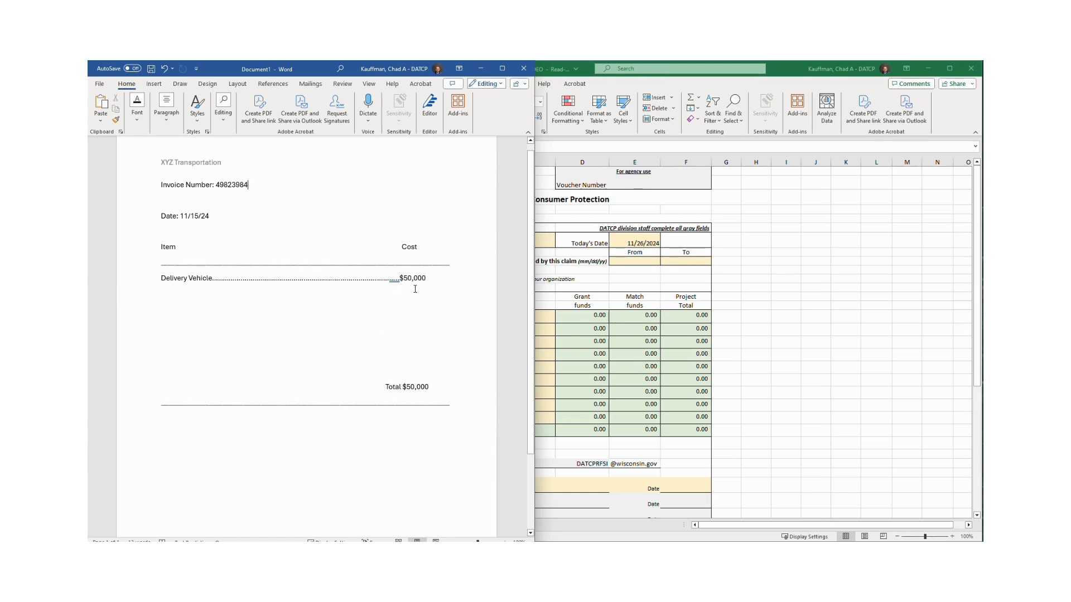
scroll(382, 444, "down", 1)
scroll(379, 446, "up", 2)
Switch back to the Excel Cover Sheet and set the period covered by the claim from 11/15/24 to 11/15/24
left_click(642, 261)
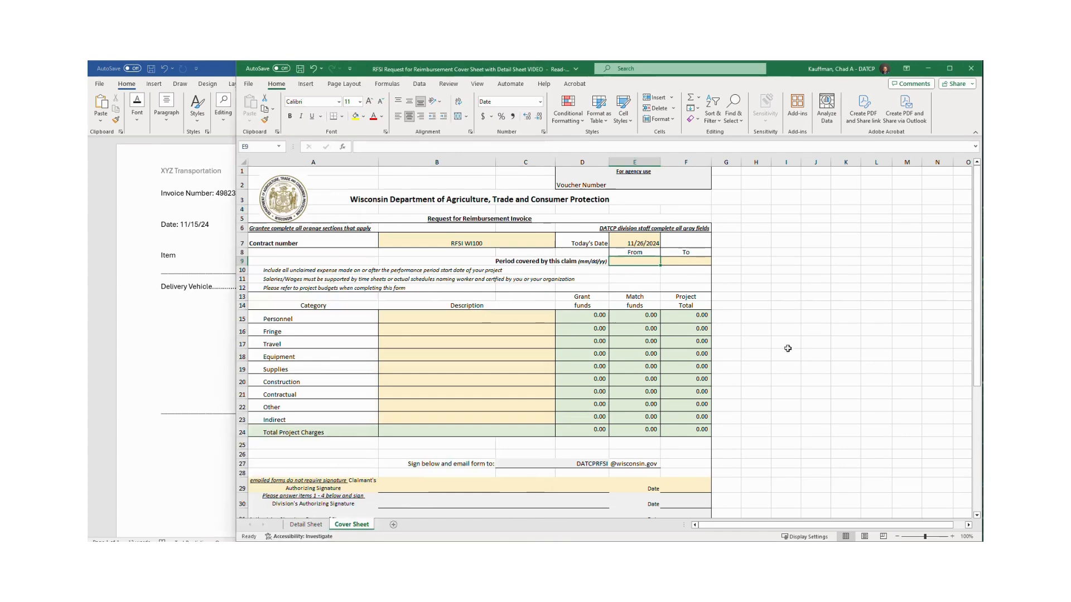
double_click(643, 262)
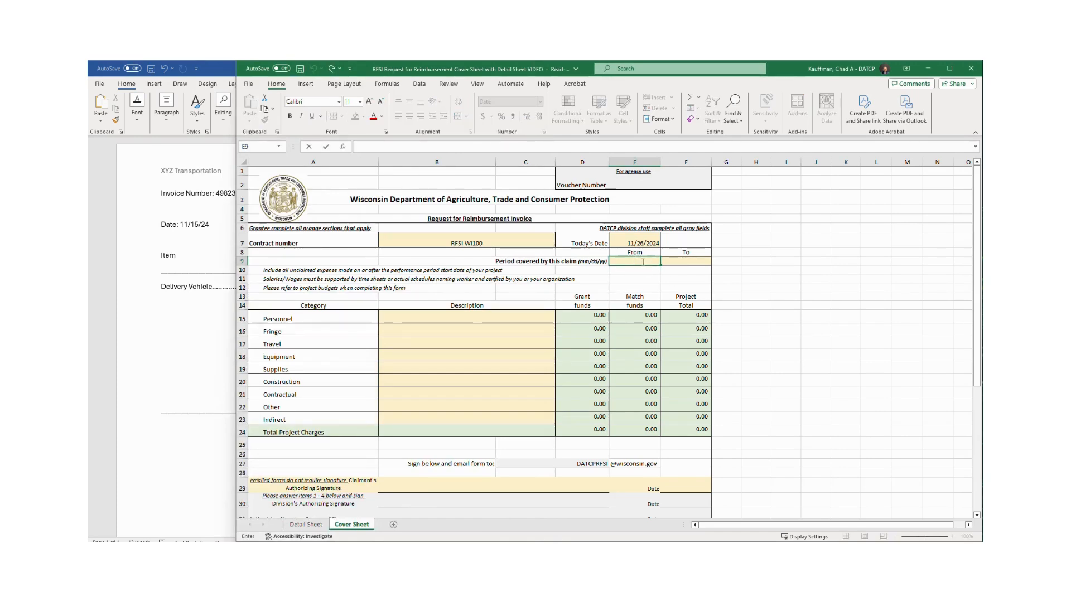
type("11/15")
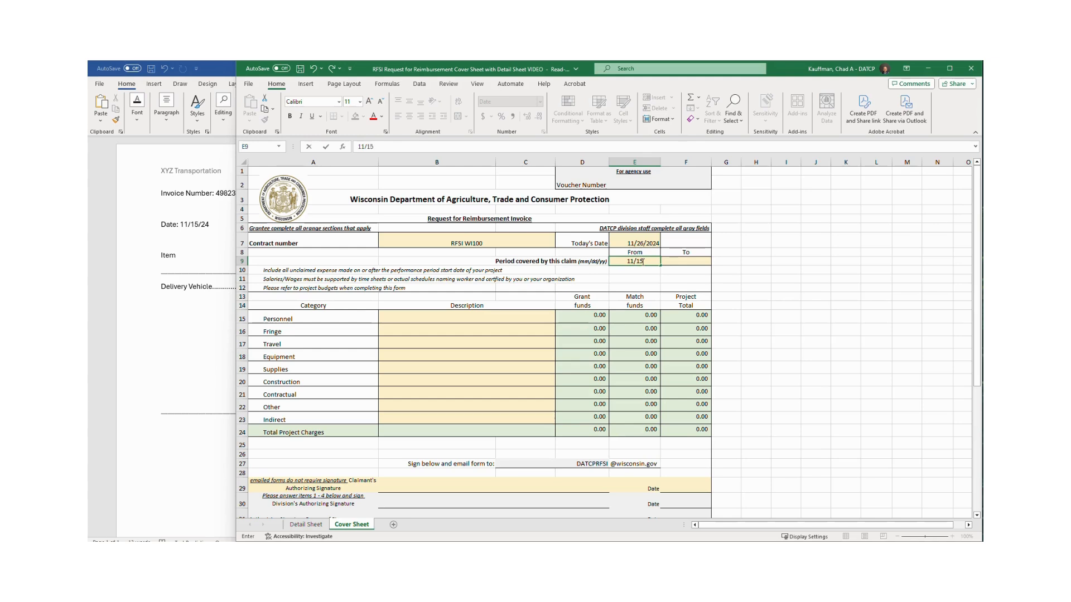
type("/24")
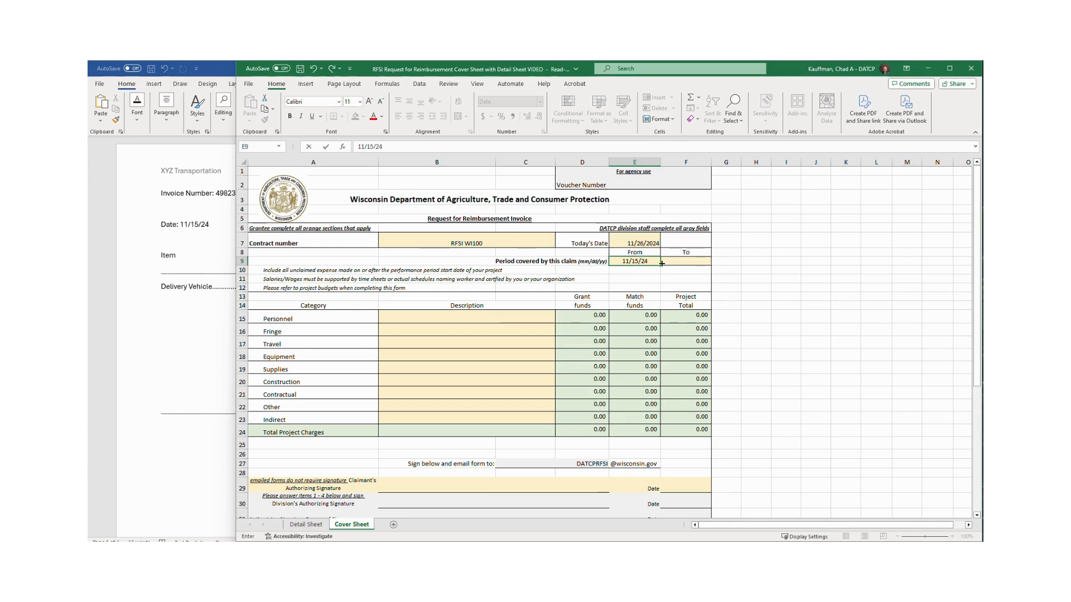
left_click(690, 262)
type("11/")
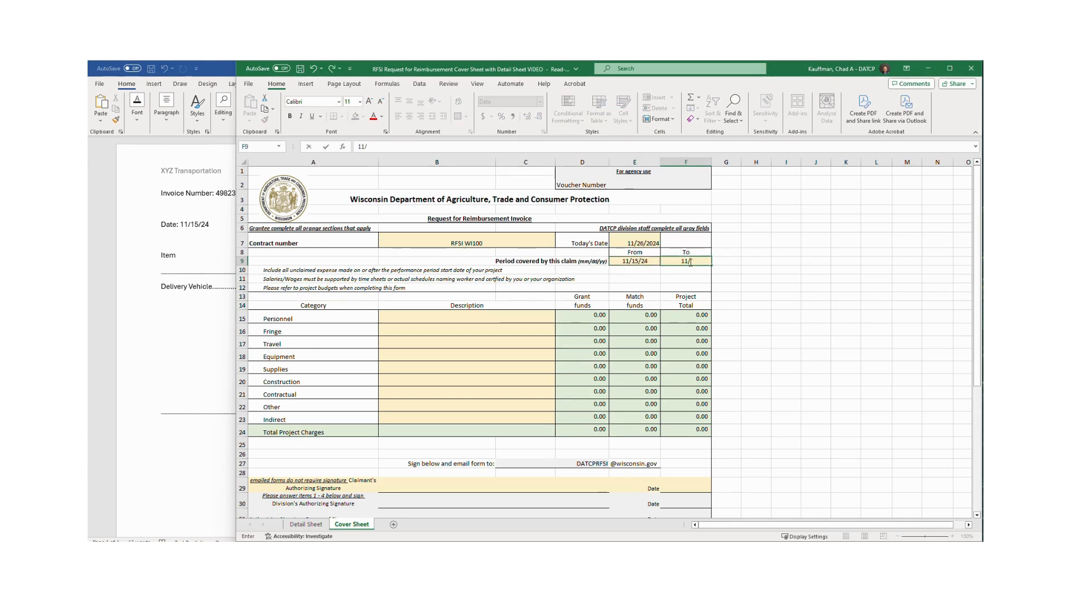
type("15/")
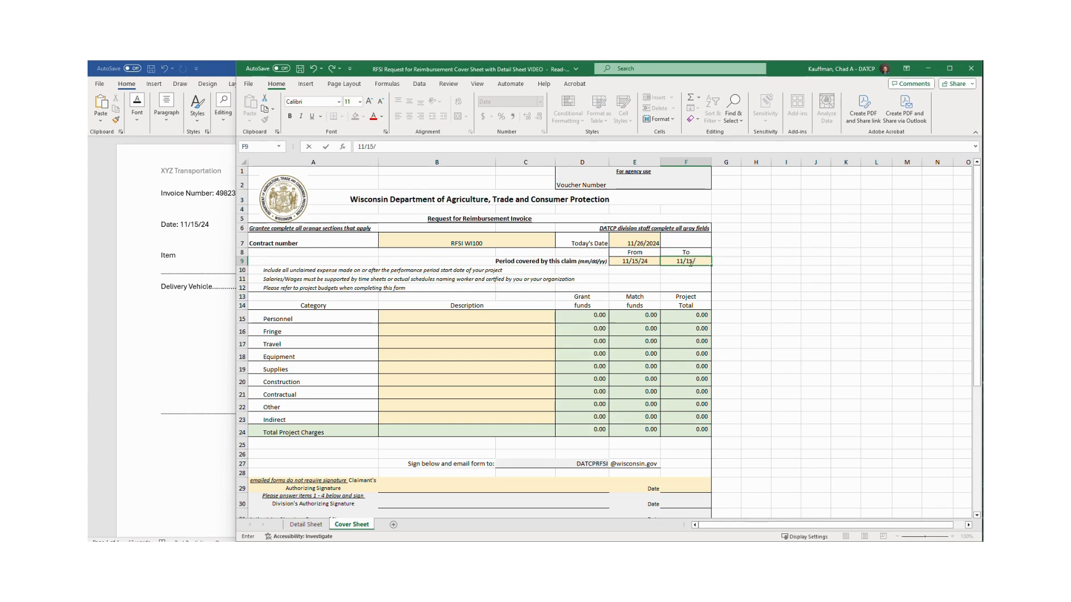
type("24")
left_click(758, 306)
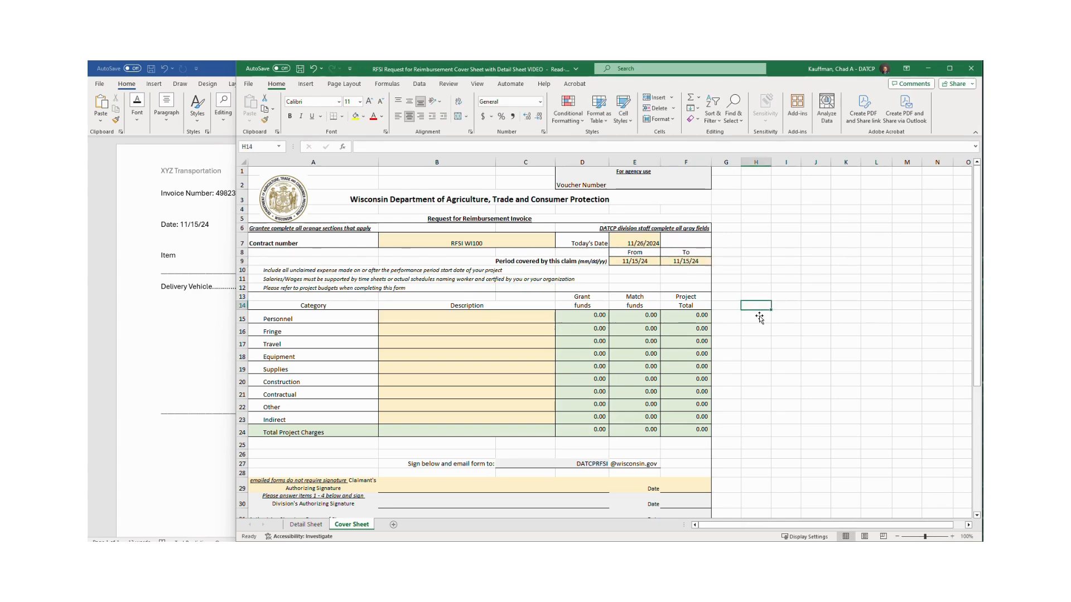
On the Detail Sheet, set the first entry's Expense Category to Equipment after checking the item on the Word invoice
scroll(512, 381, "down", 1)
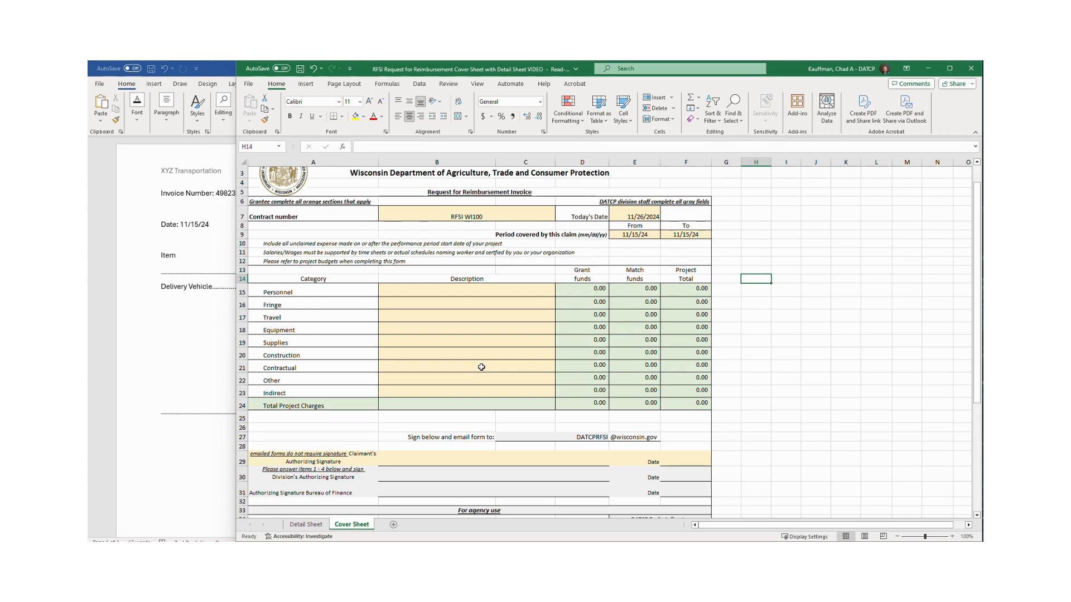
scroll(481, 367, "down", 4)
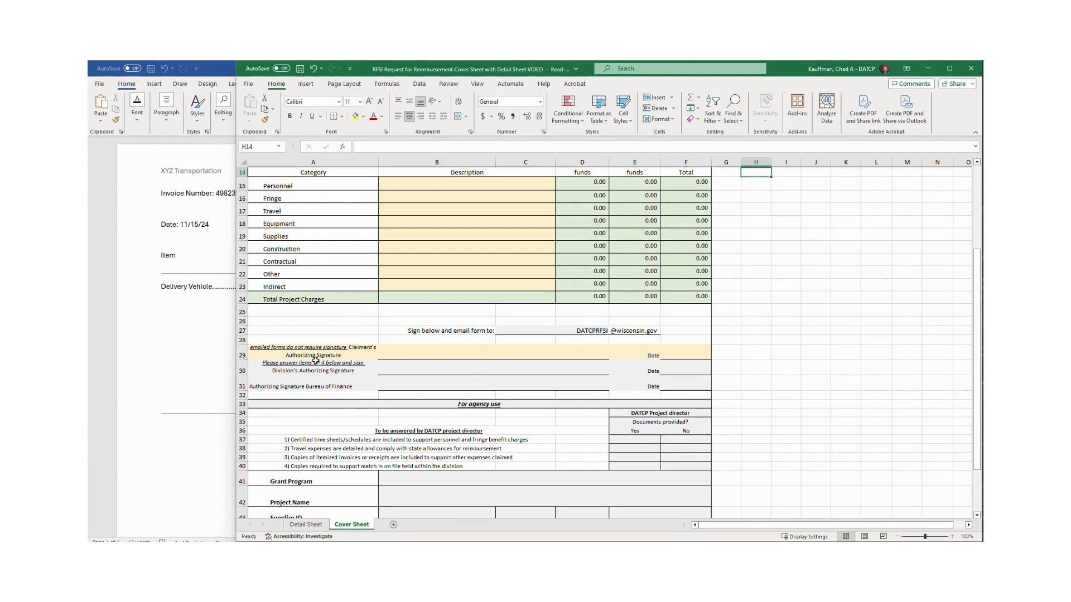
left_click(306, 524)
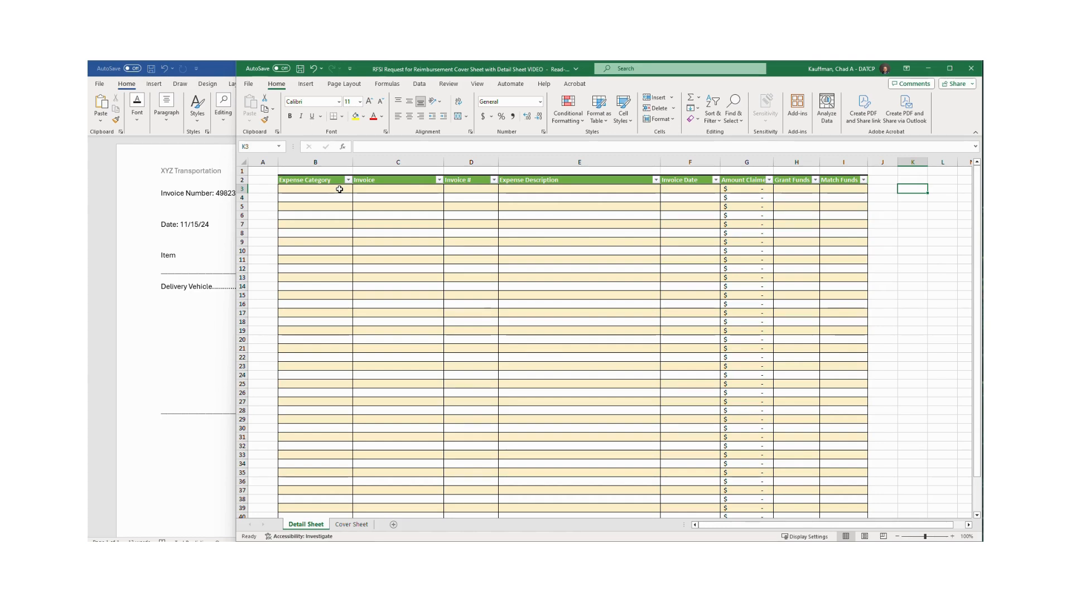
left_click(180, 296)
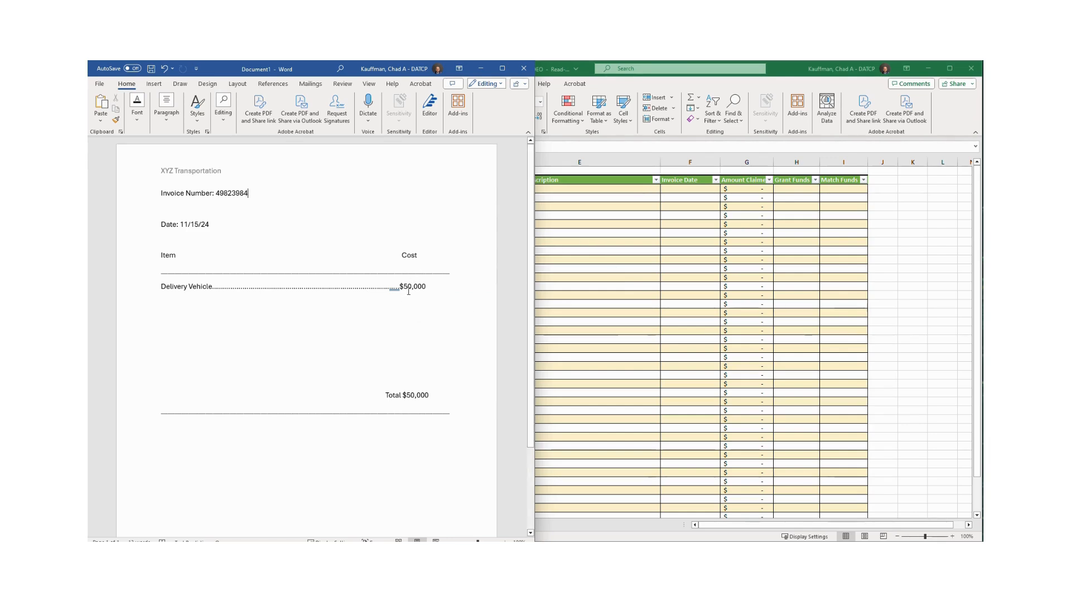
left_click(645, 215)
left_click(344, 189)
left_click(356, 190)
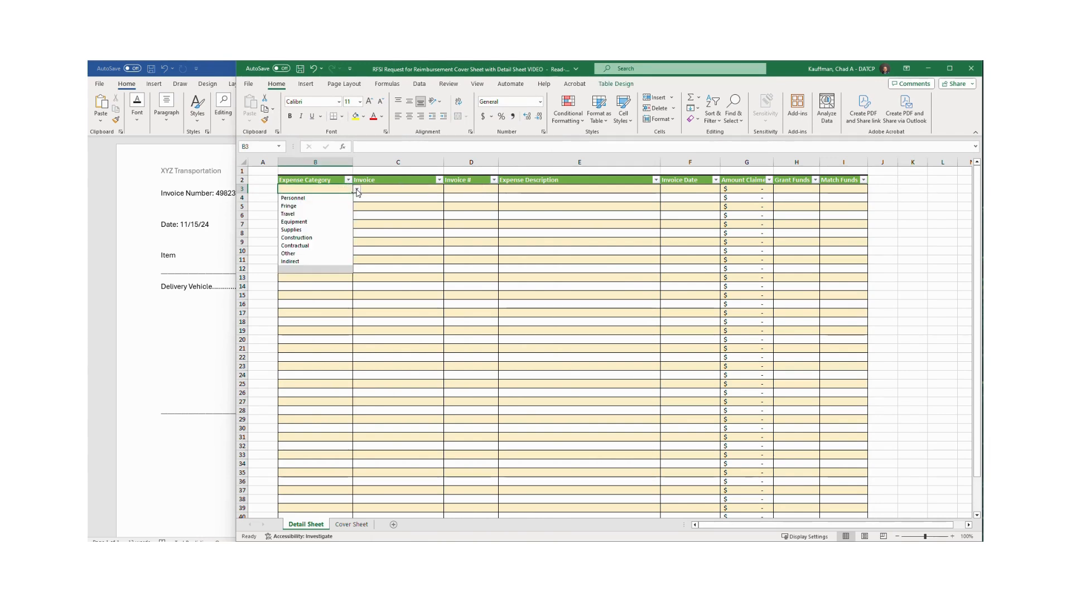
left_click(321, 223)
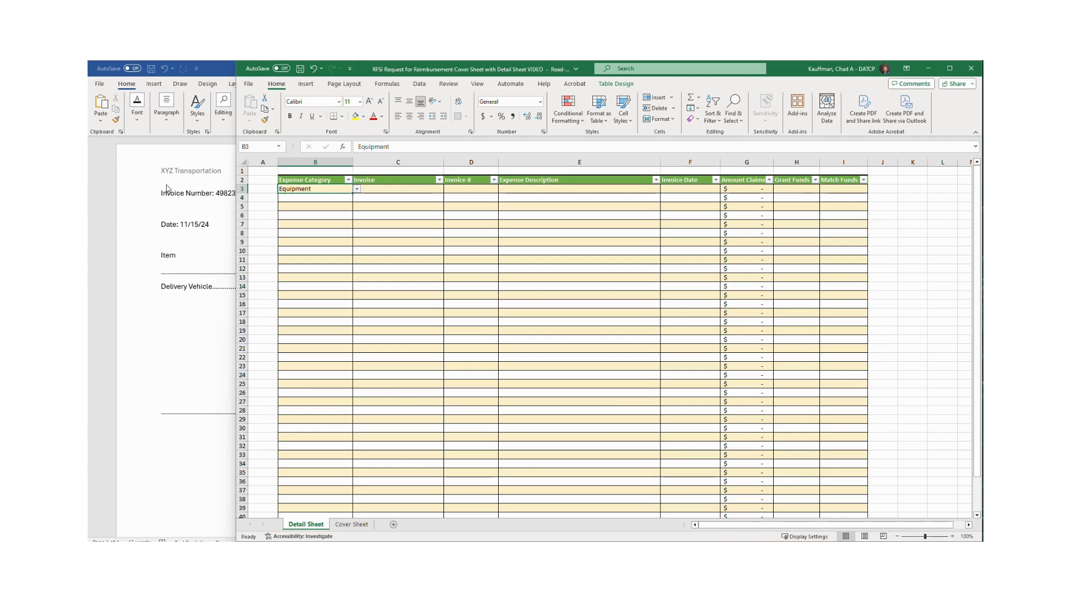
Enter XYZ Transportation as the Invoice vendor in the Equipment row
left_click(399, 188)
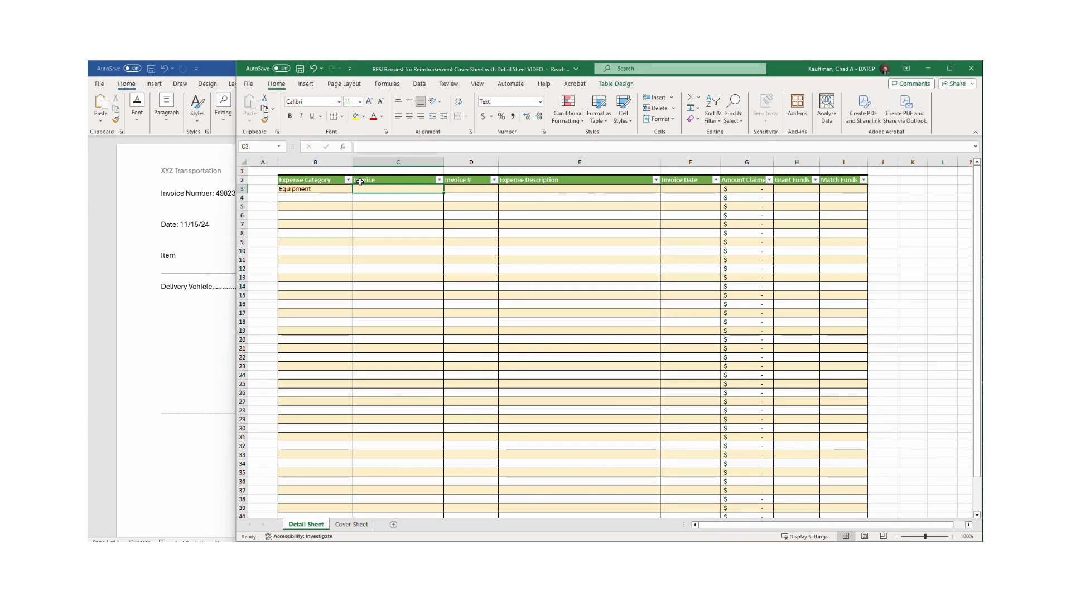
type("XYZ")
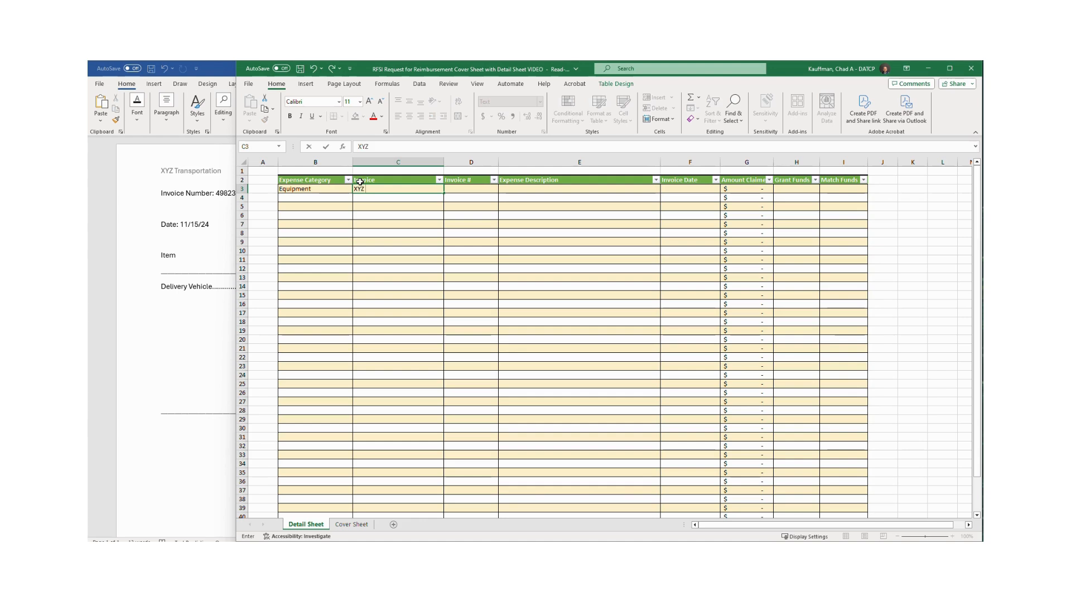
type(" Transpo")
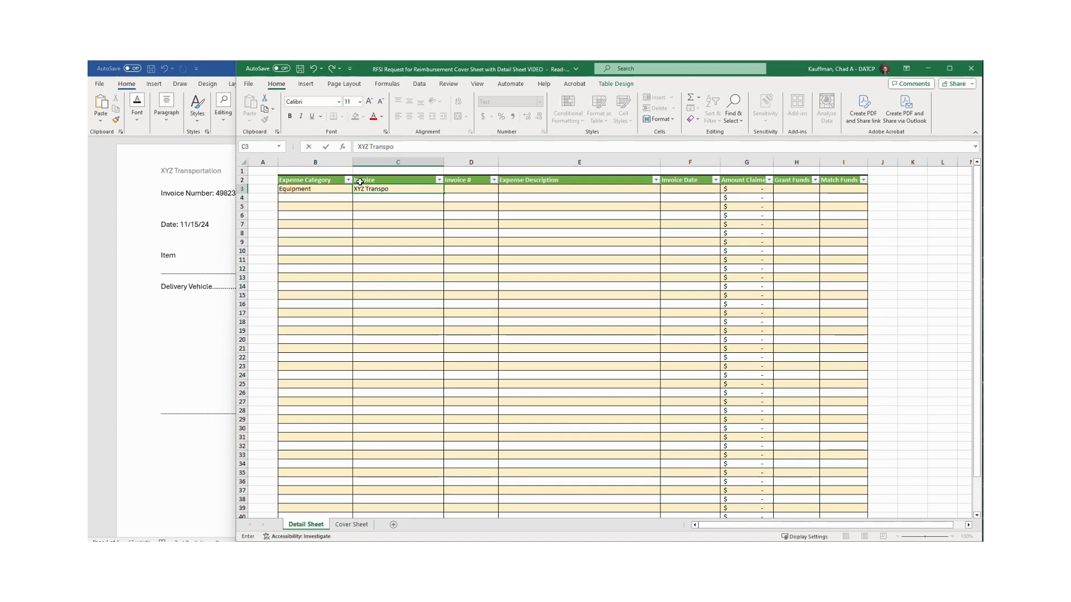
type("rtation")
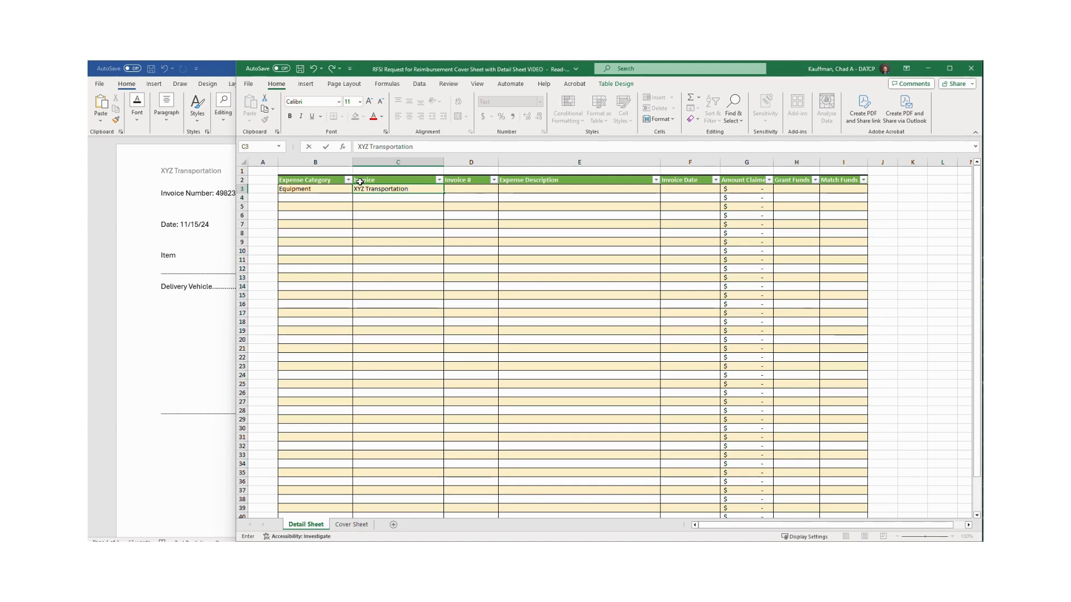
Copy the invoice number from the Word invoice and paste it into the Equipment row's Invoice # cell in Excel
left_click(490, 193)
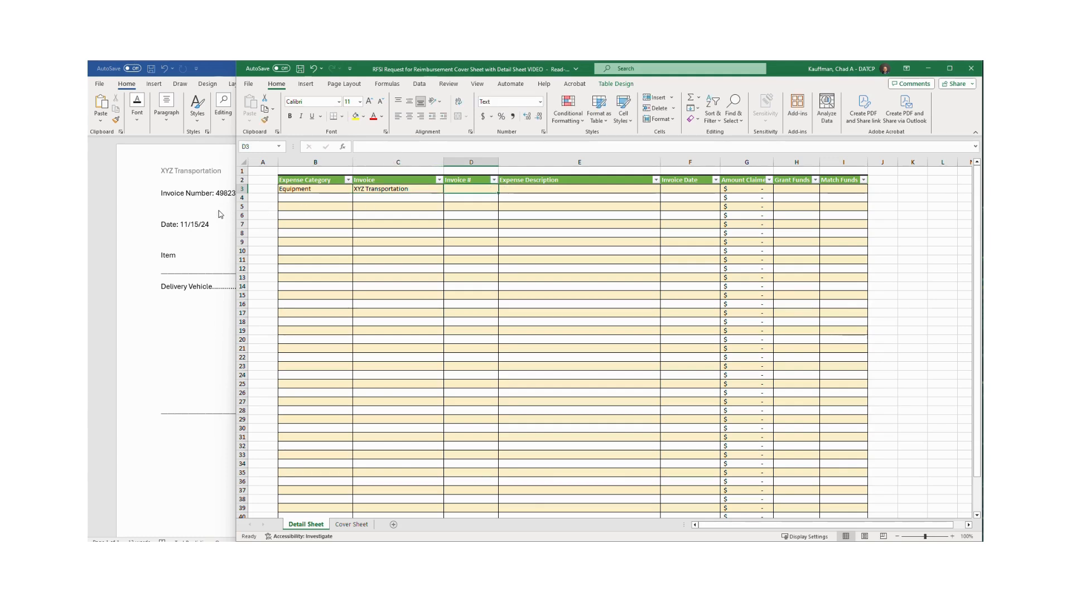
left_click(243, 190)
double_click(243, 193)
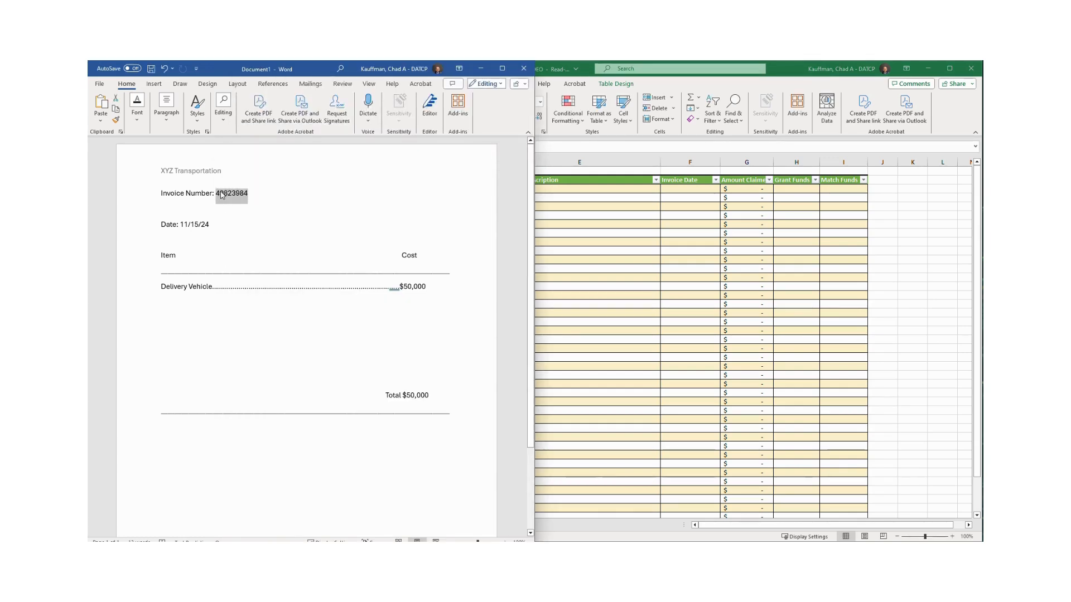
right_click(223, 193)
left_click(256, 241)
left_click(617, 217)
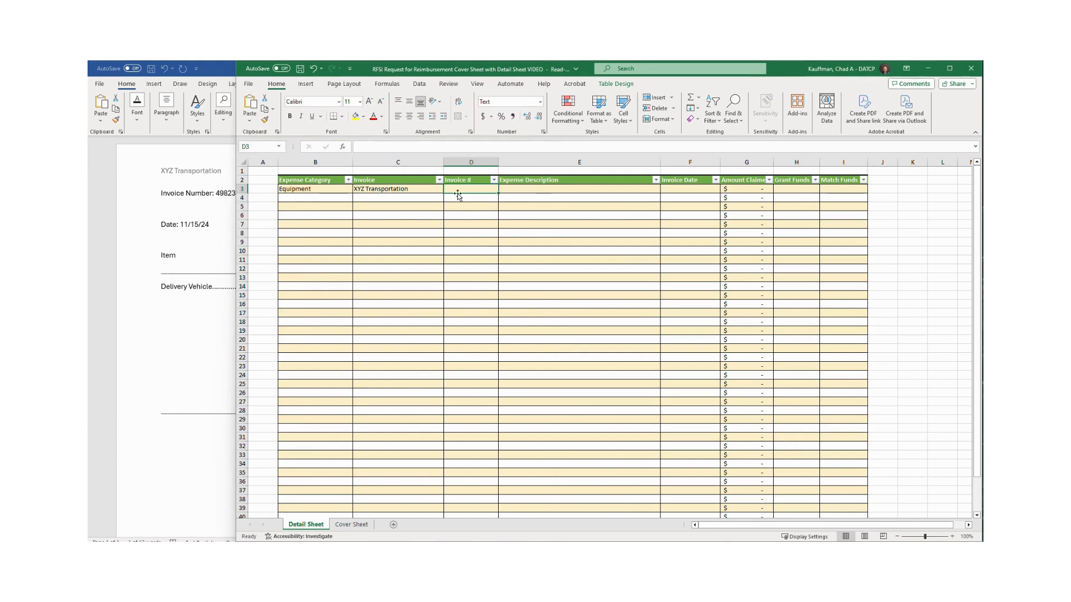
right_click(459, 190)
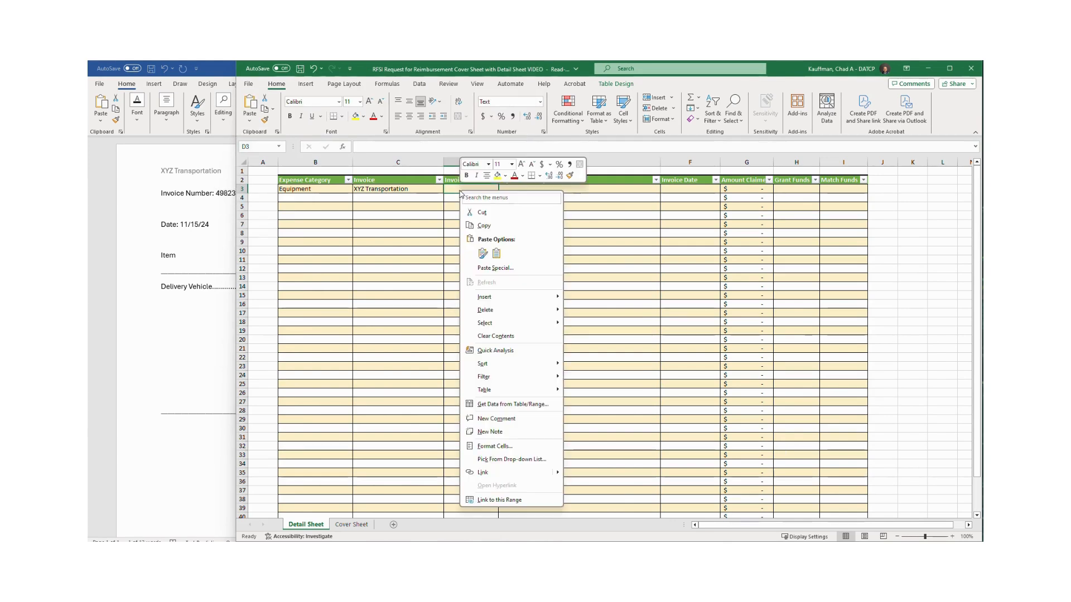
left_click(495, 252)
Copy "Delivery Vehicle" from the Word invoice and paste it into the Equipment row's Expense Description in Excel
left_click(545, 190)
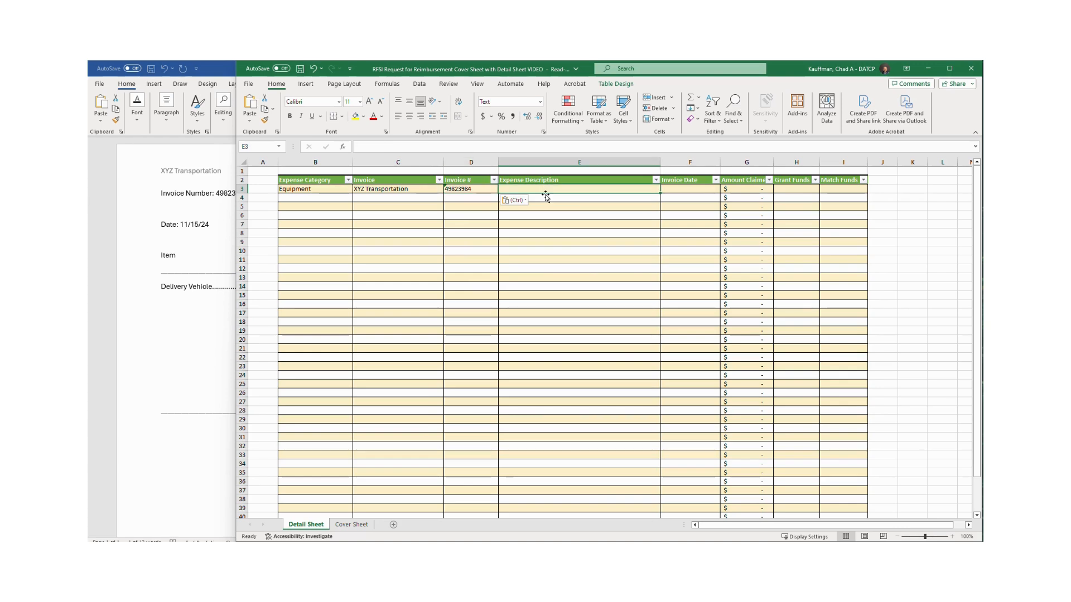
left_click(153, 320)
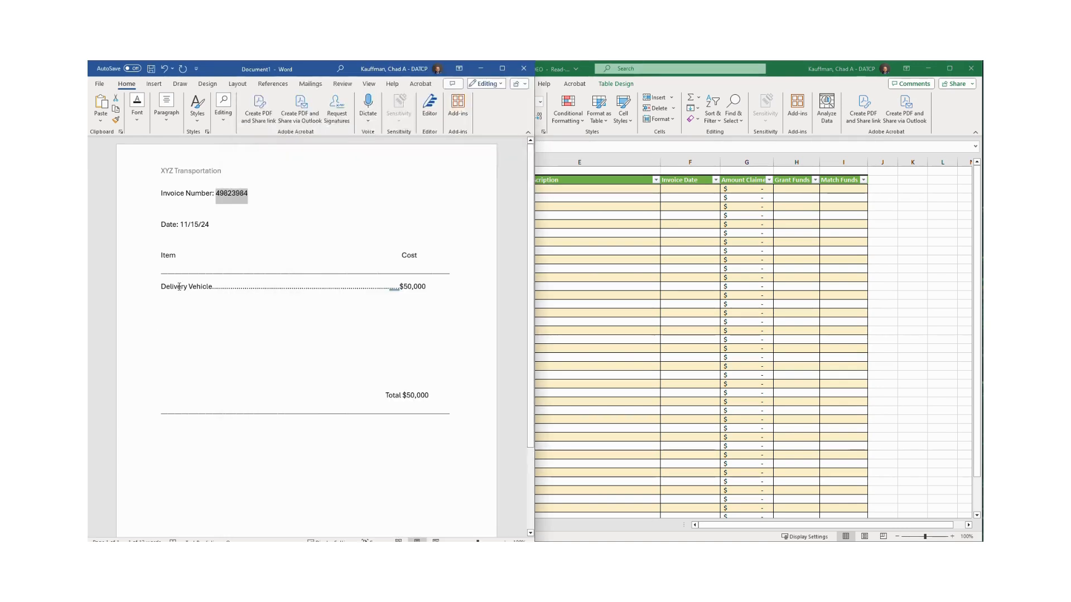
left_click_drag(161, 287, 212, 286)
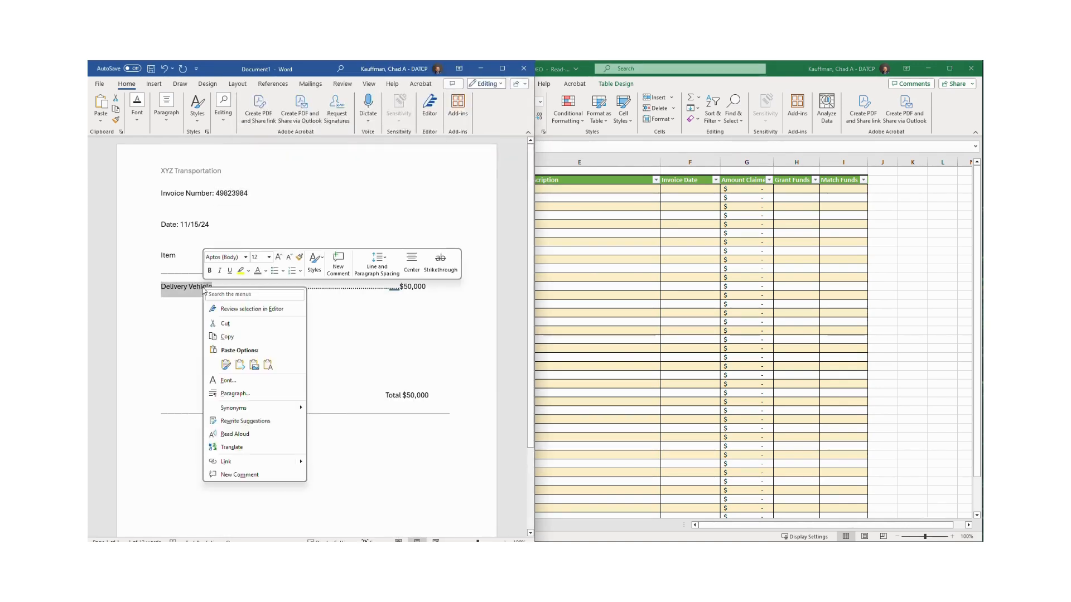
right_click(205, 288)
left_click(226, 337)
left_click(590, 191)
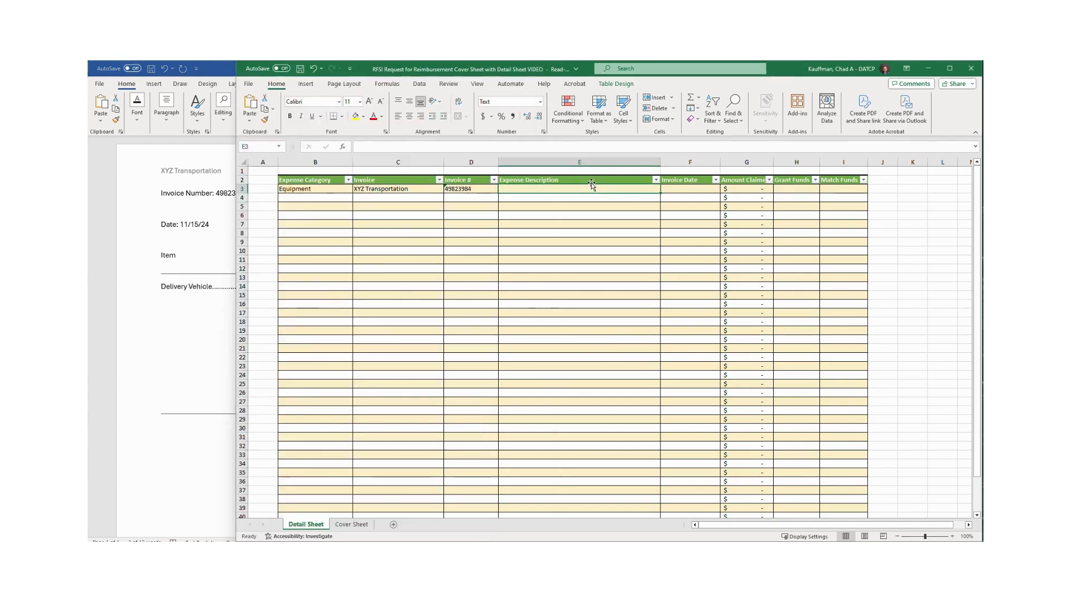
right_click(590, 190)
left_click(609, 251)
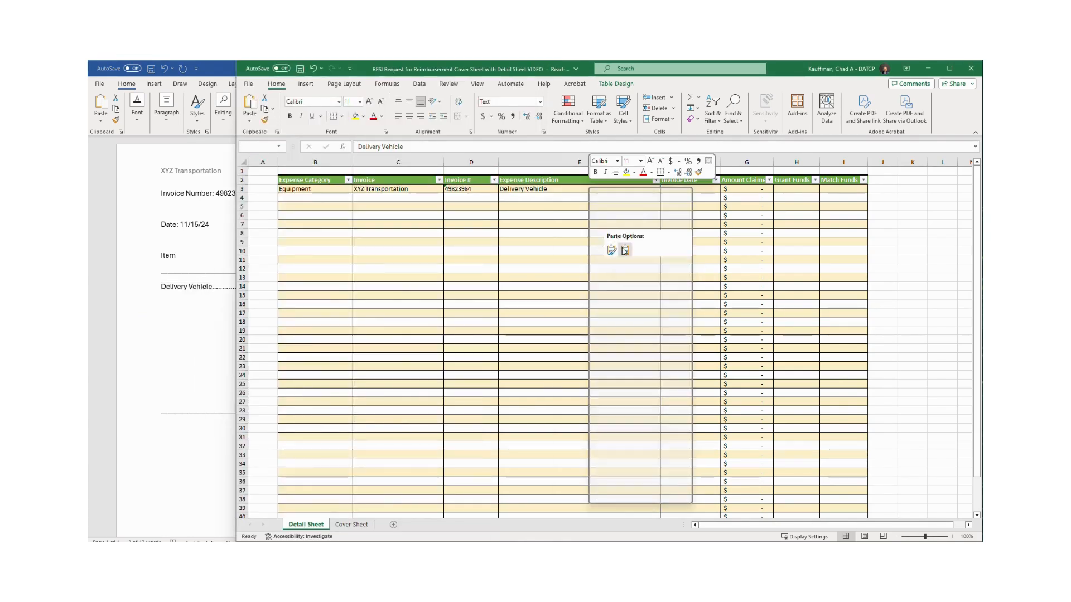
Append "(#2)" to the Delivery Vehicle expense description
double_click(564, 189)
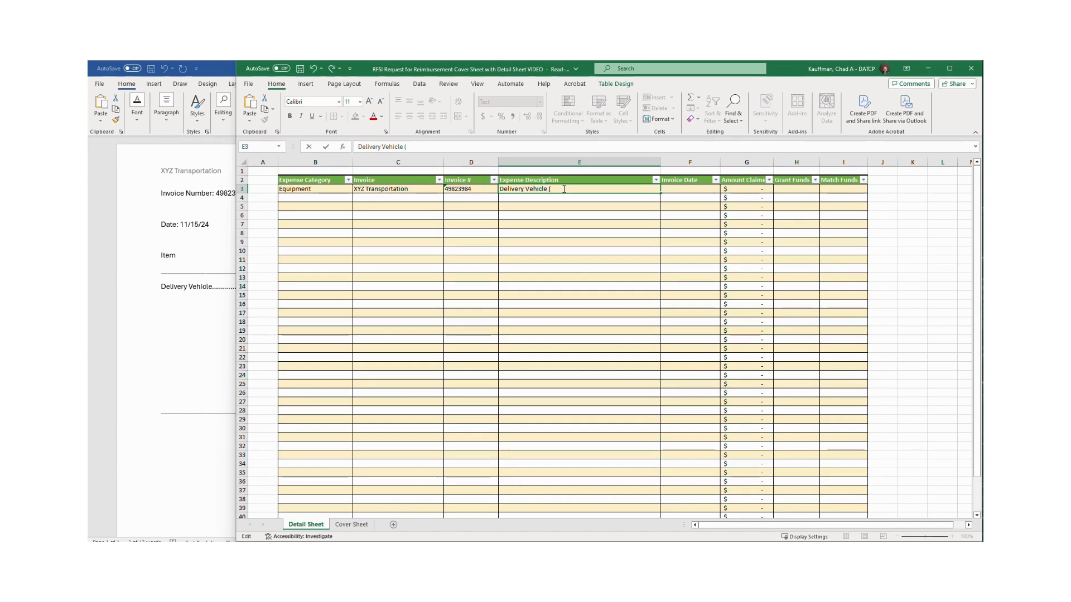
type("(#")
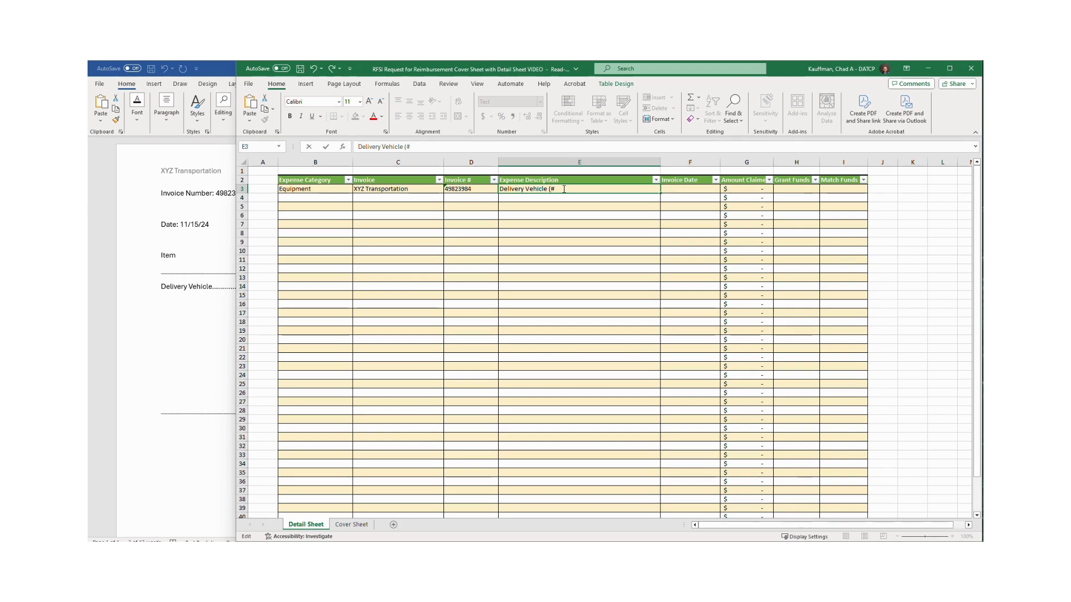
type(")2")
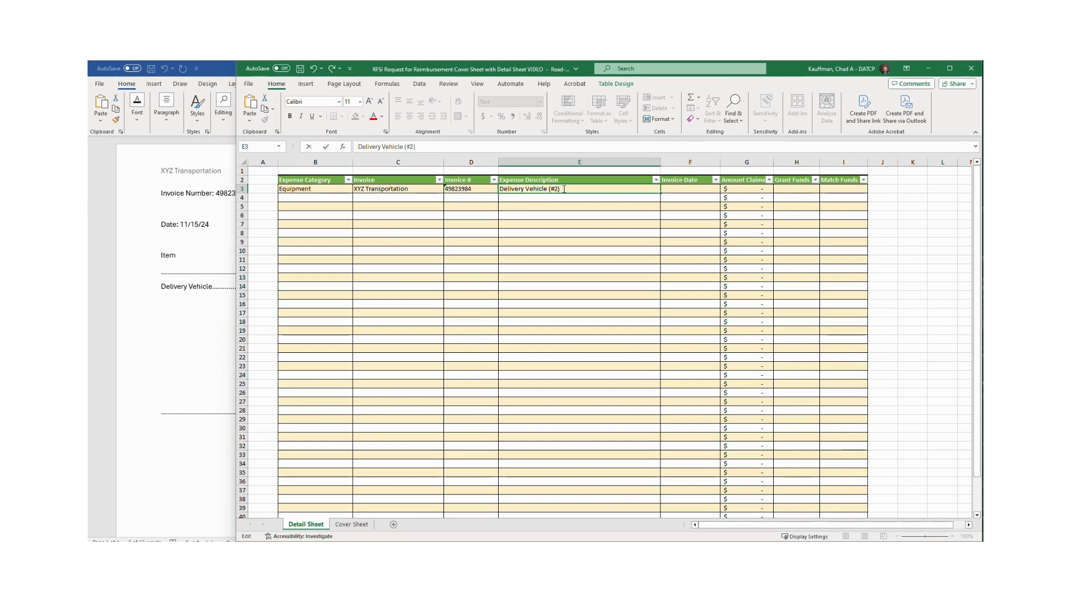
left_click(608, 217)
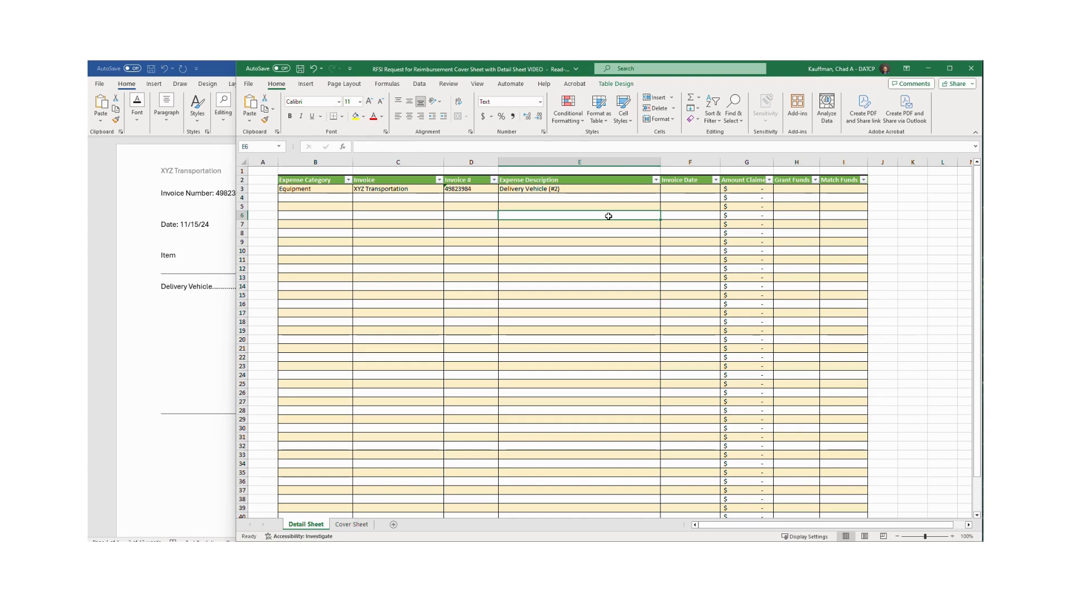
Enter 11/15/24 as the Invoice Date for the delivery vehicle entry
left_click(688, 188)
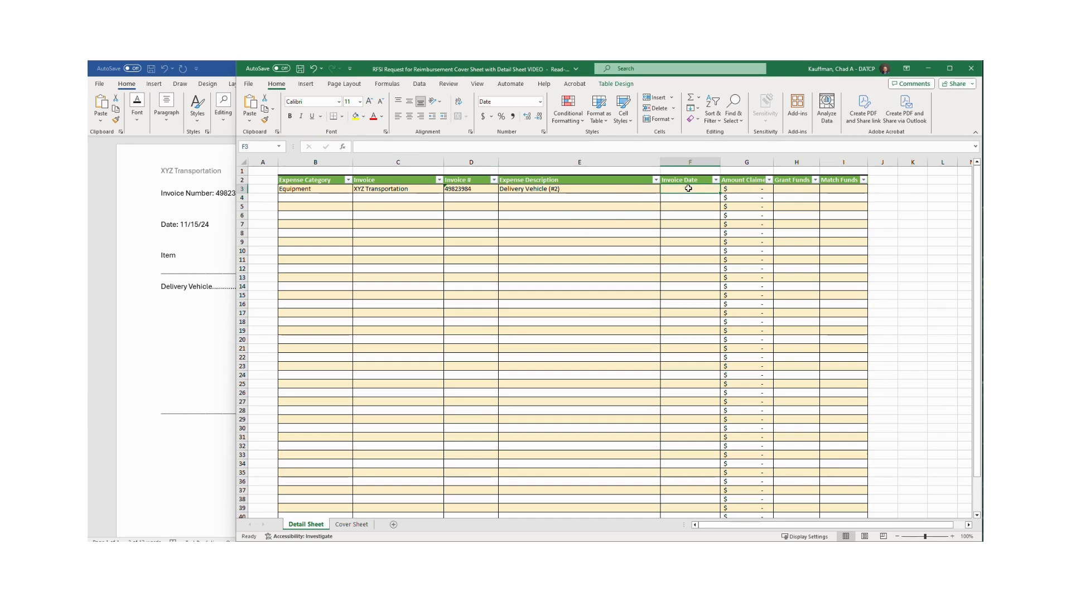
type("11/15/24")
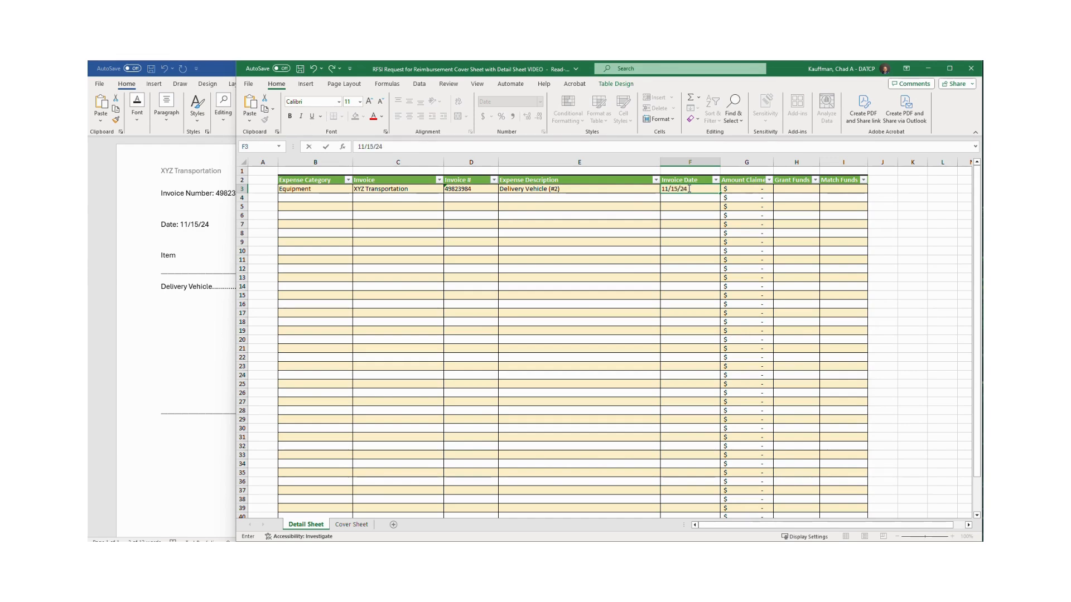
left_click(782, 198)
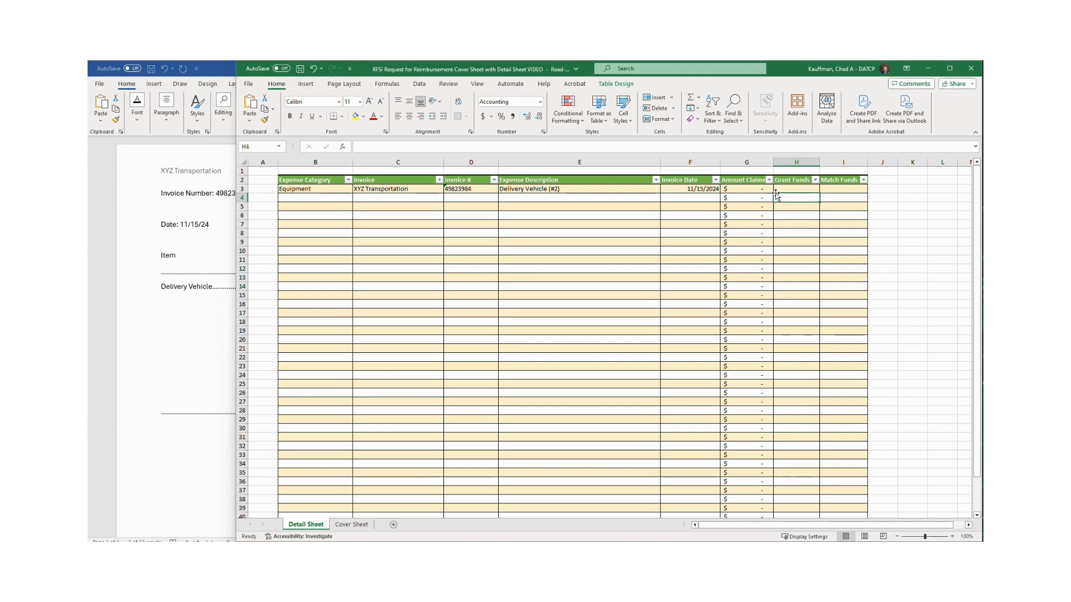
Enter 25000 in both Grant Funds and Match Funds for the delivery vehicle entry
left_click(781, 190)
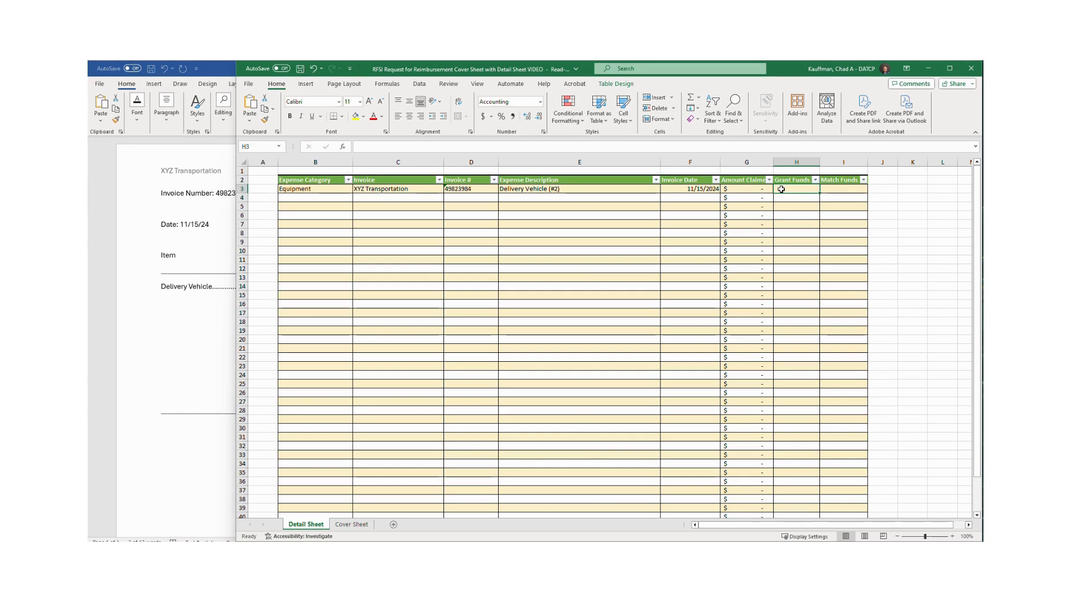
type("25000")
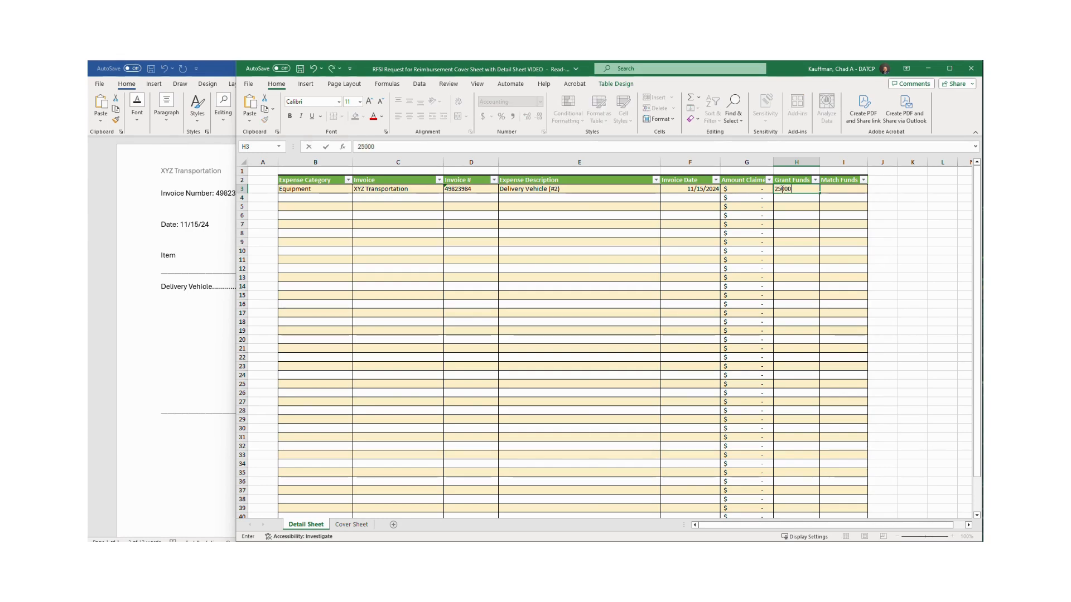
key("Tab")
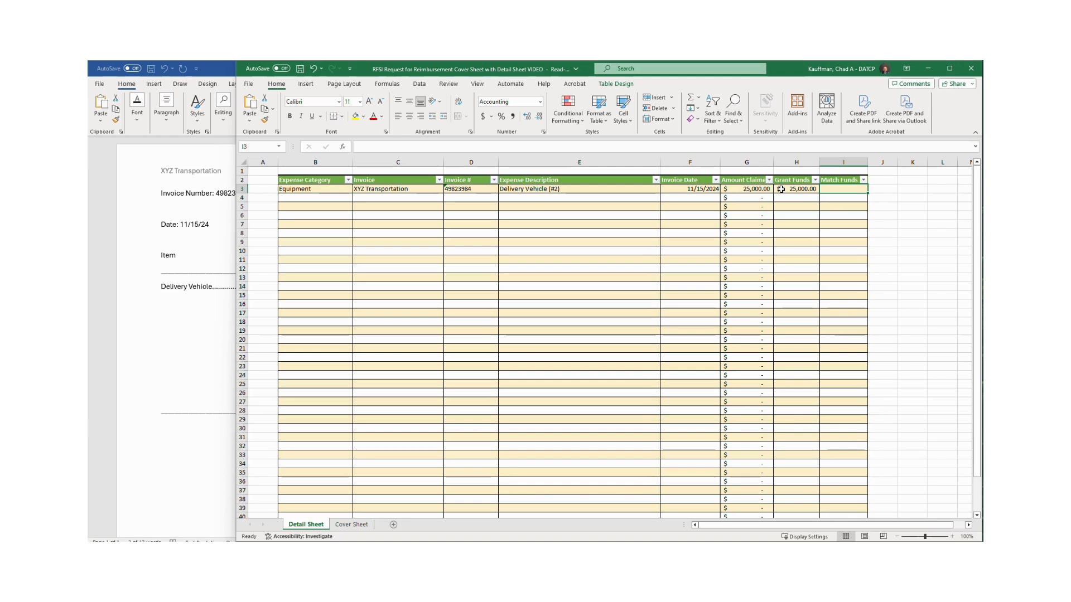
type("25000")
key("Return")
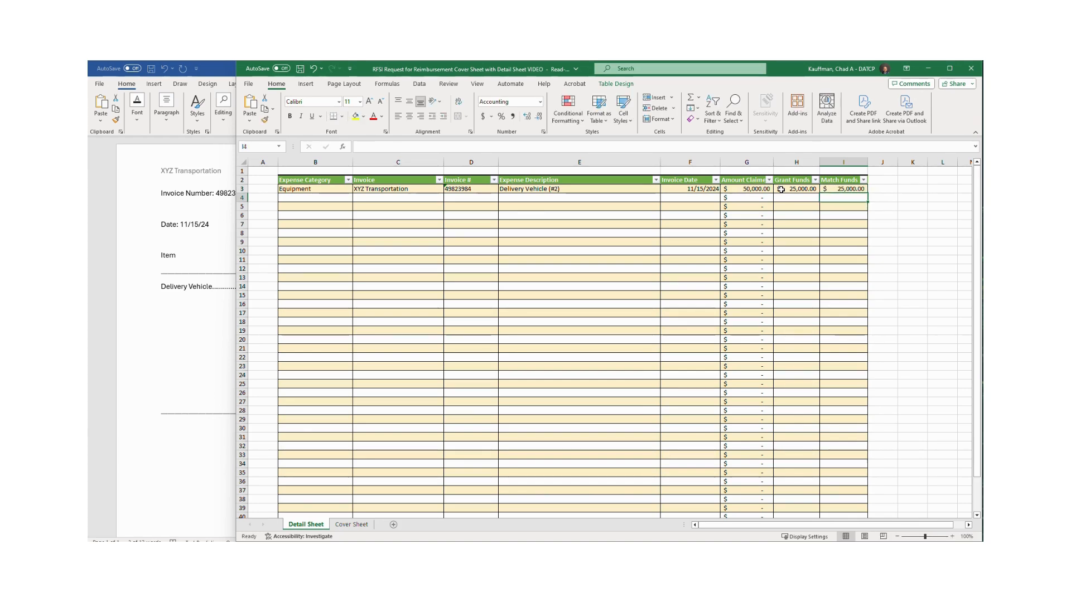
left_click(789, 201)
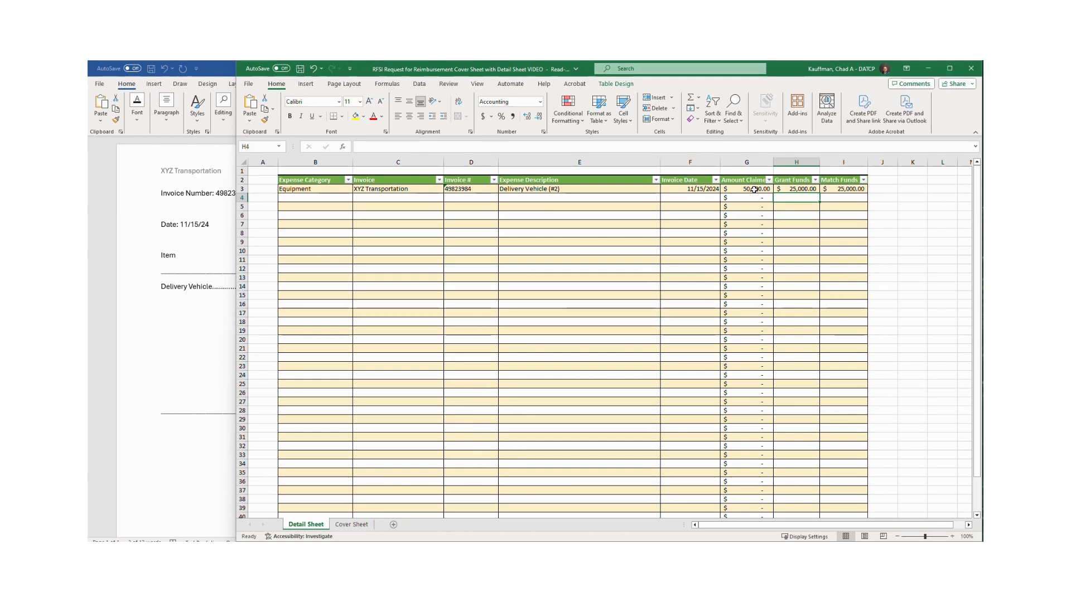
left_click(665, 217)
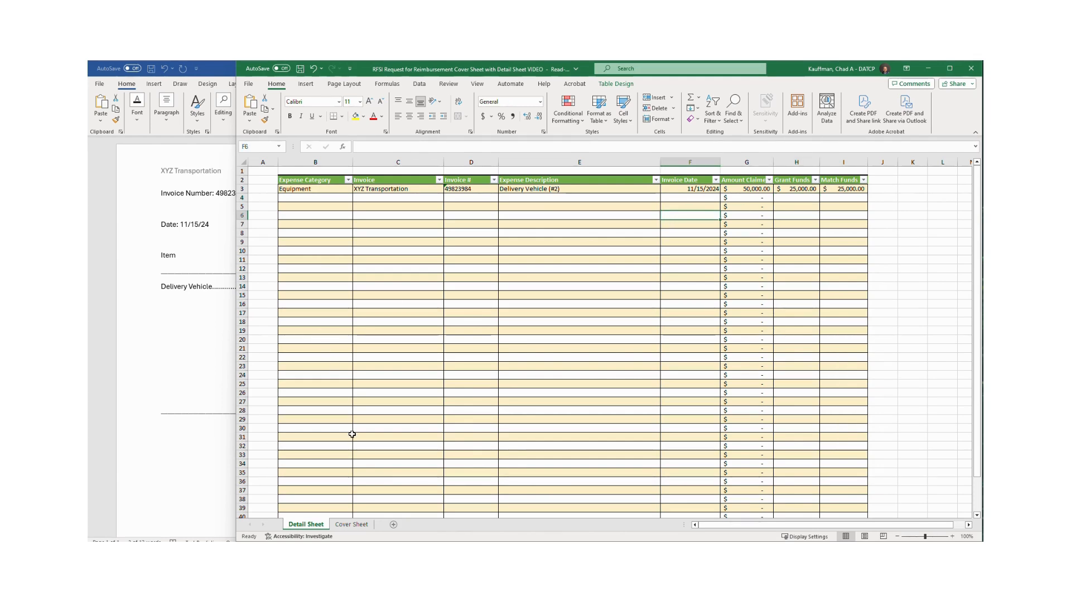
Return to the Cover Sheet and review the Equipment row and the Total Project Charges
left_click(359, 527)
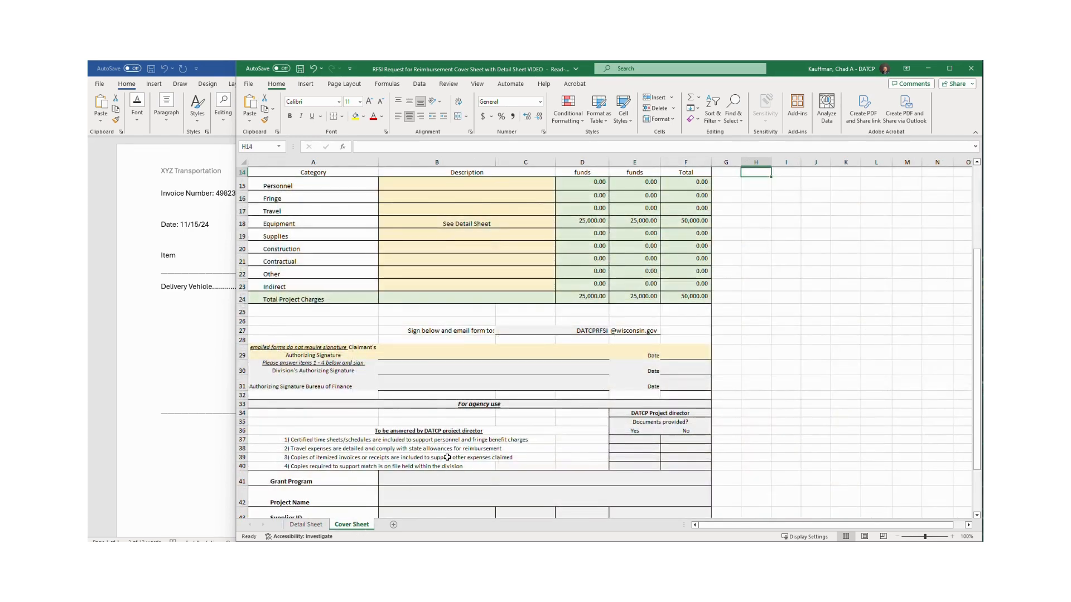
scroll(448, 457, "up", 4)
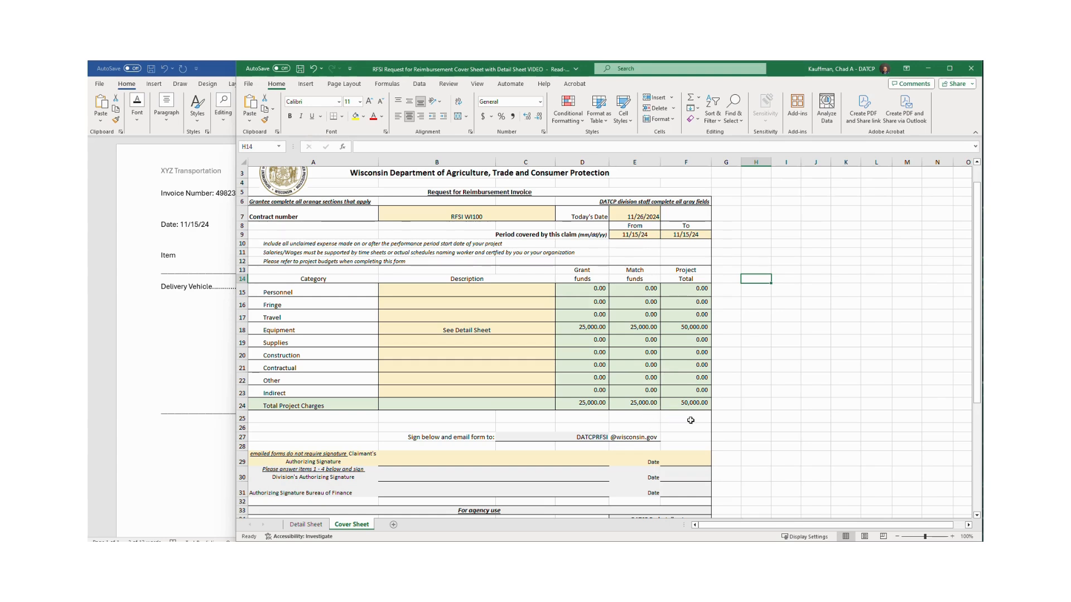
left_click(749, 426)
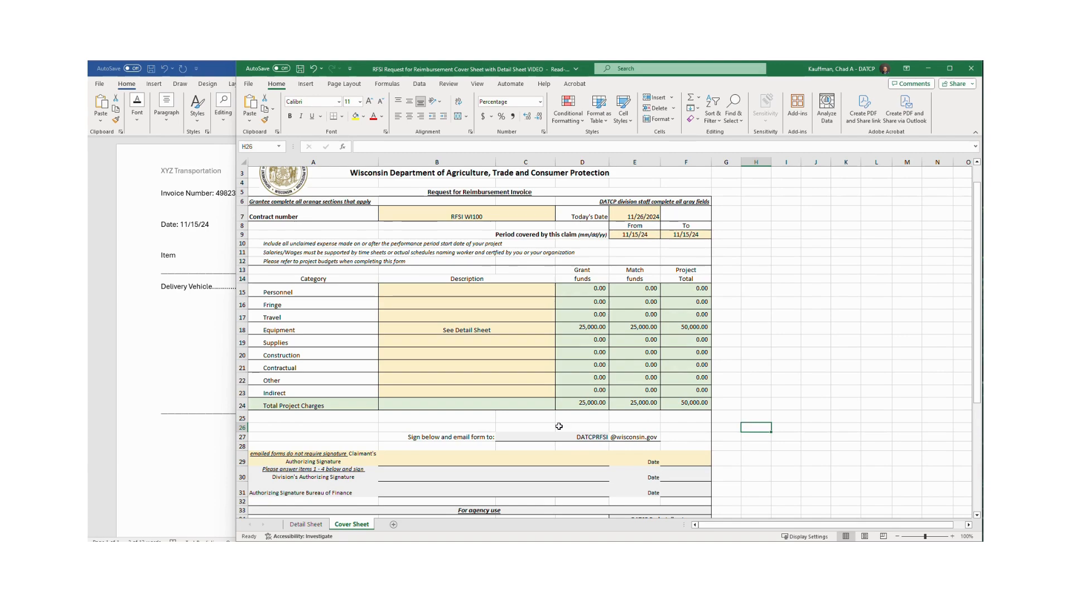
Examine the signature rows, the agency-use section and the Reimbursement Total in the lower part of the Cover Sheet
scroll(546, 443, "down", 6)
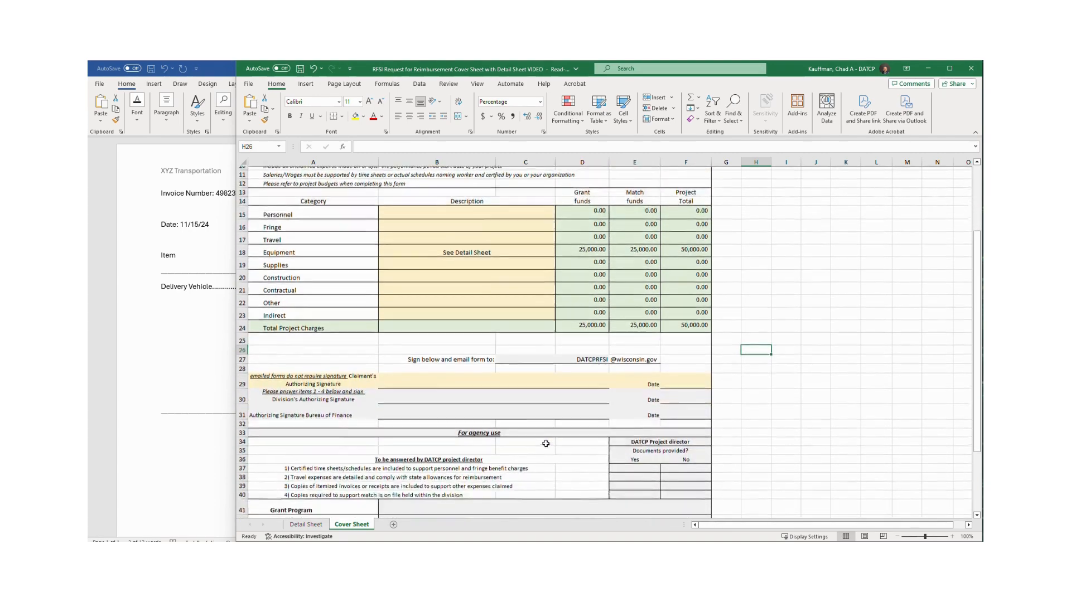
scroll(545, 443, "up", 2)
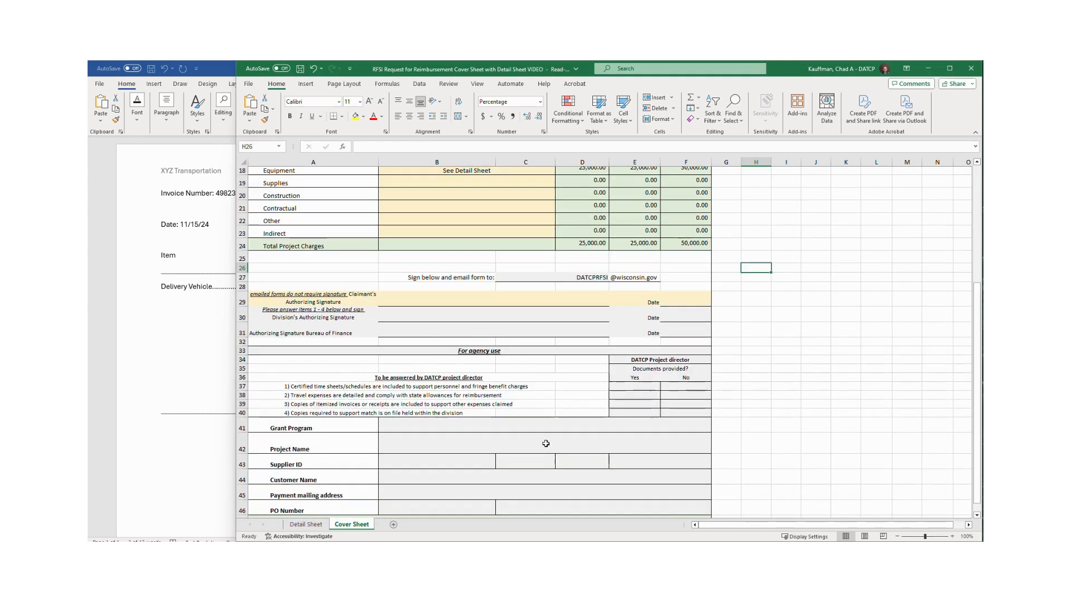
scroll(545, 444, "down", 2)
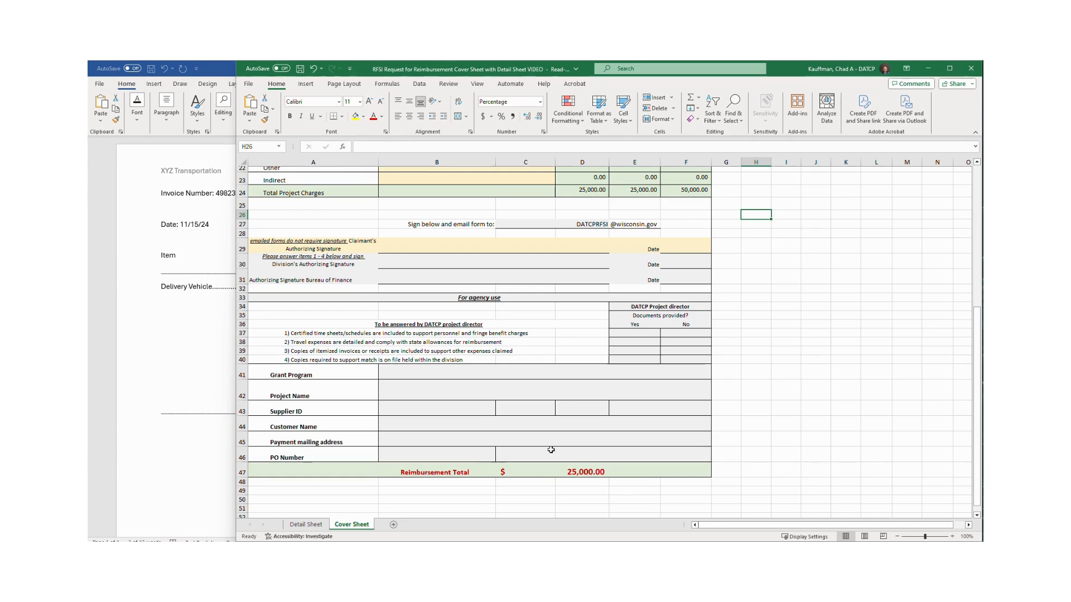
scroll(551, 450, "up", 3)
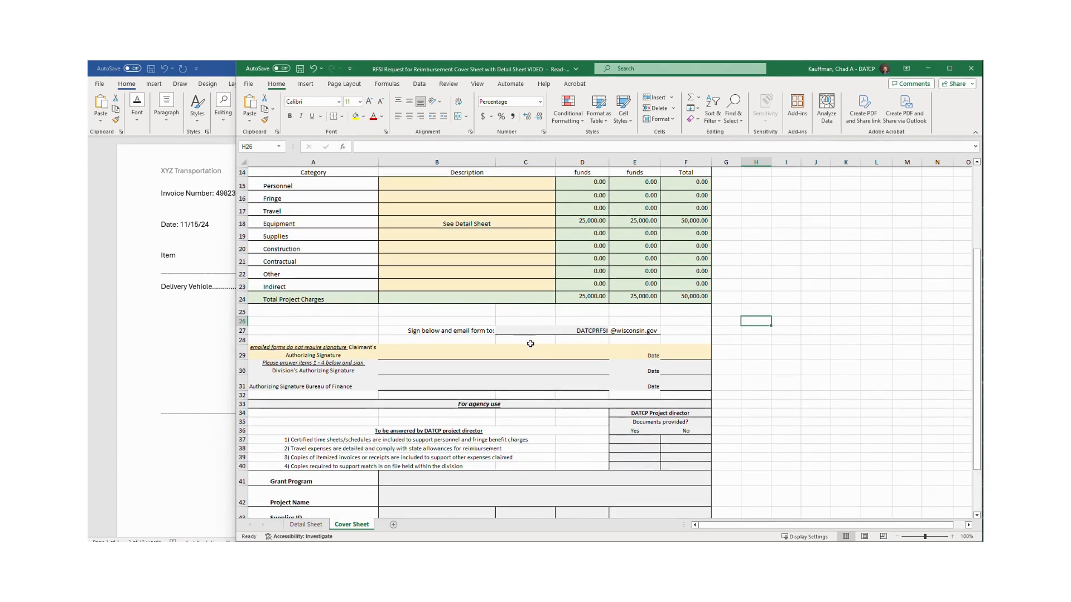
Check the submission e-mail address in row 27 of the Cover Sheet and look over the completed form once more
left_click(459, 331)
left_click(563, 329)
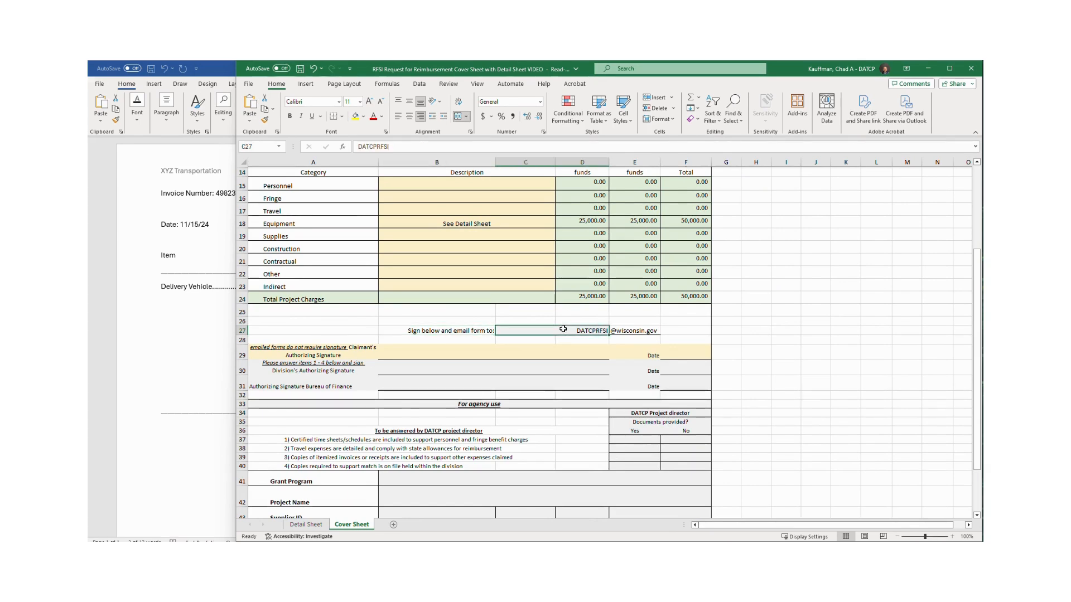
left_click(786, 340)
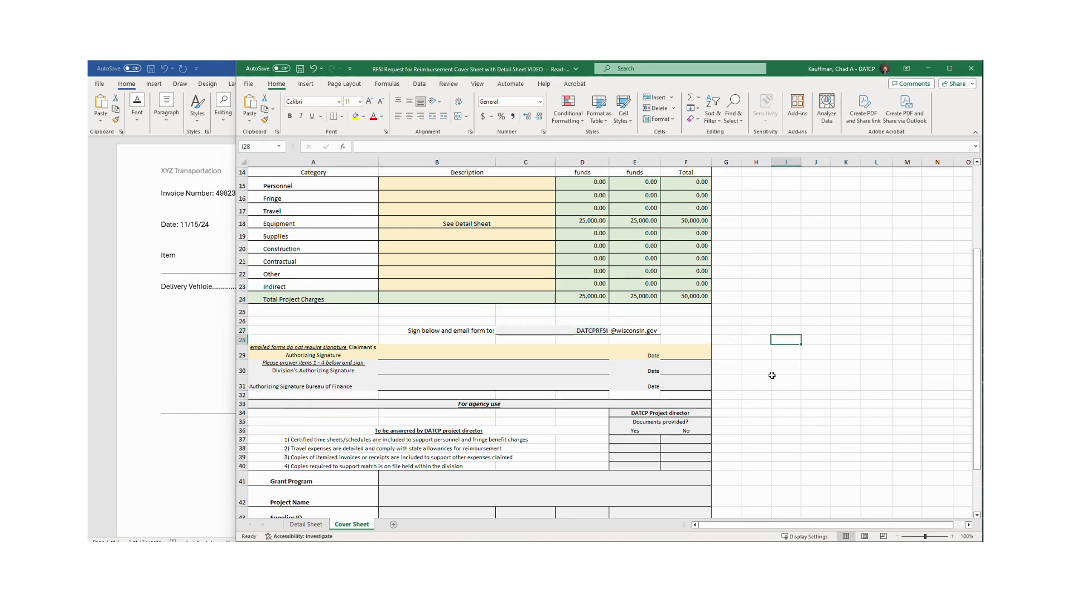
scroll(772, 375, "up", 5)
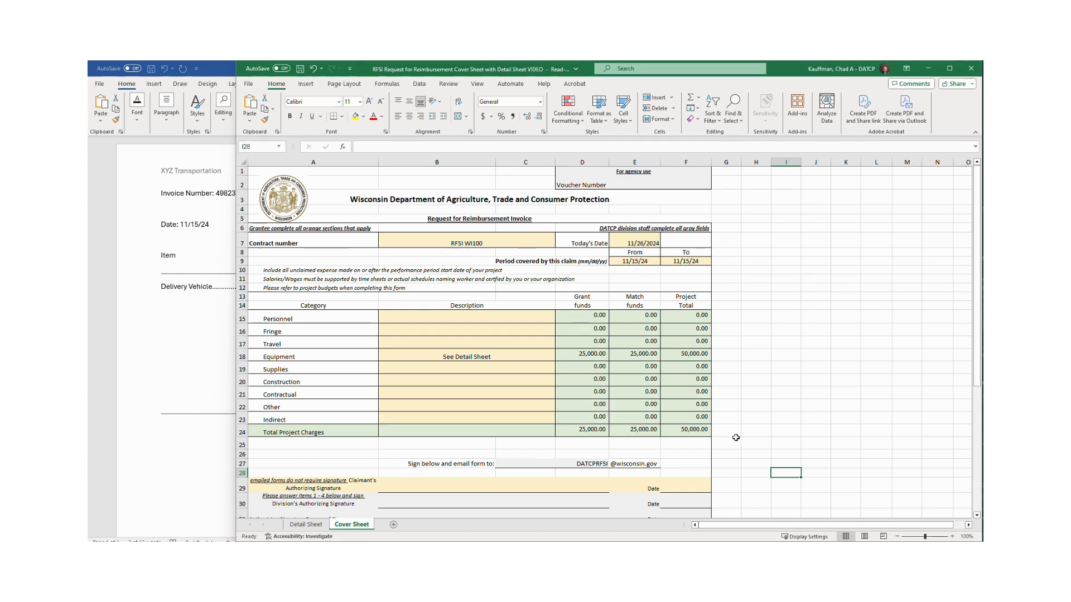
left_click(596, 462)
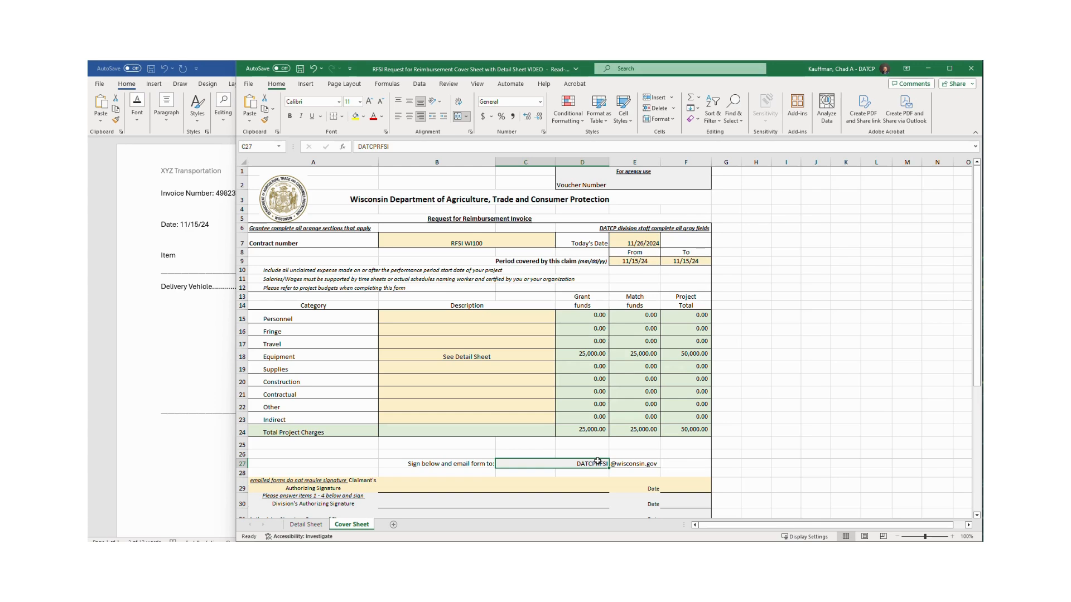
left_click(833, 392)
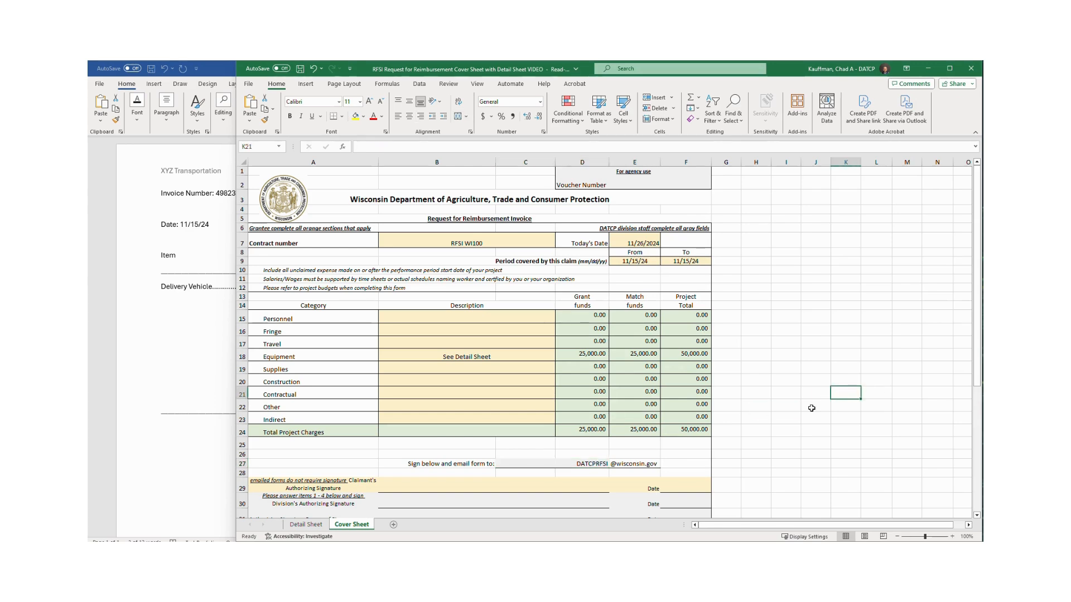